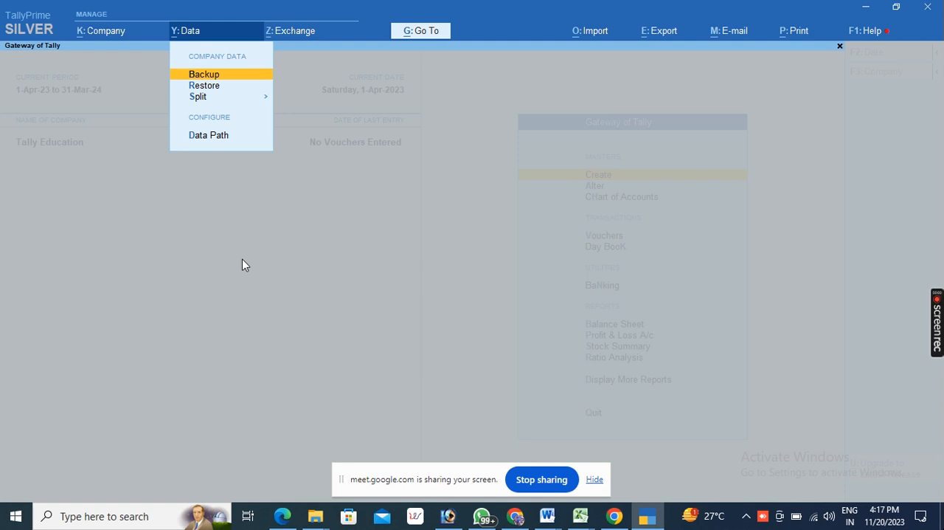
key("Escape")
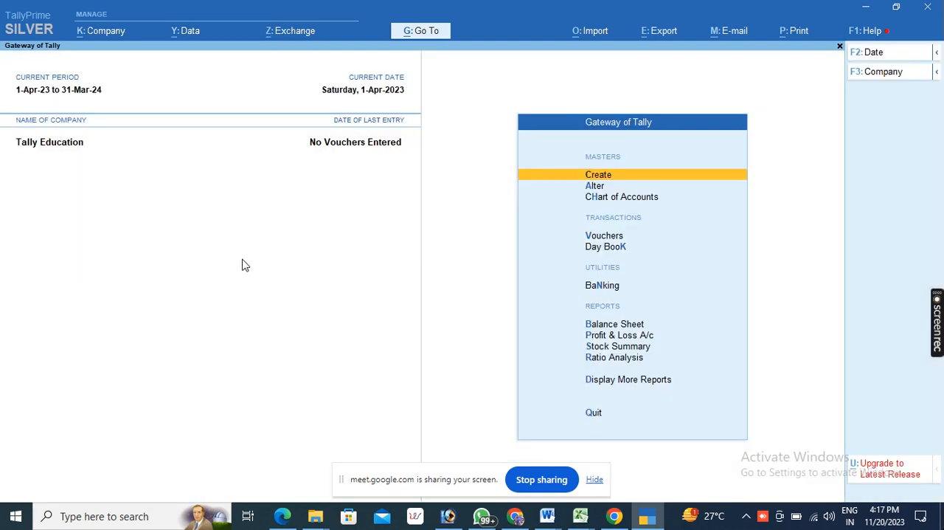
key("alt")
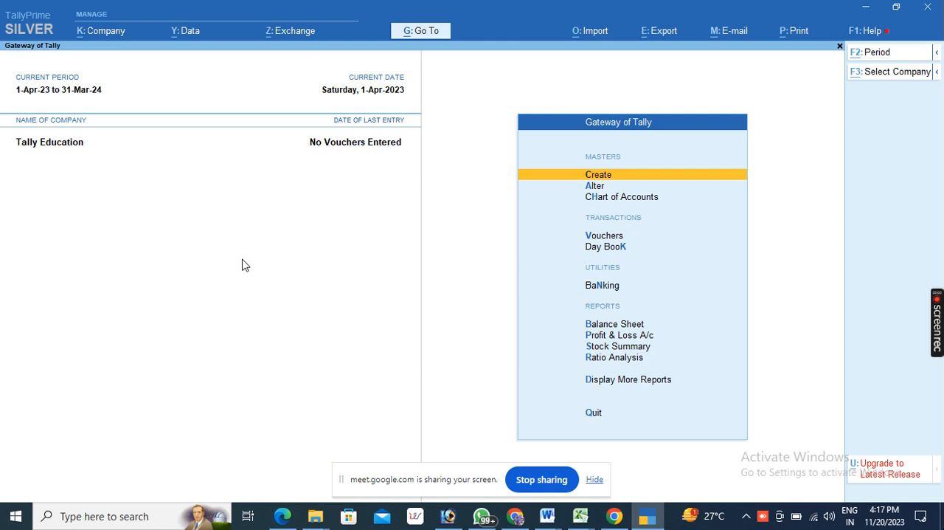
key("alt+y")
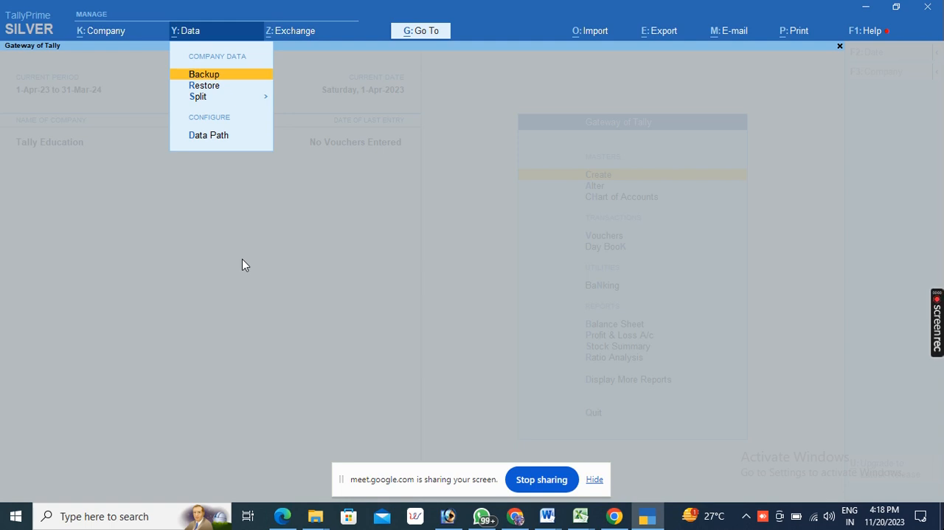
key("alt+k")
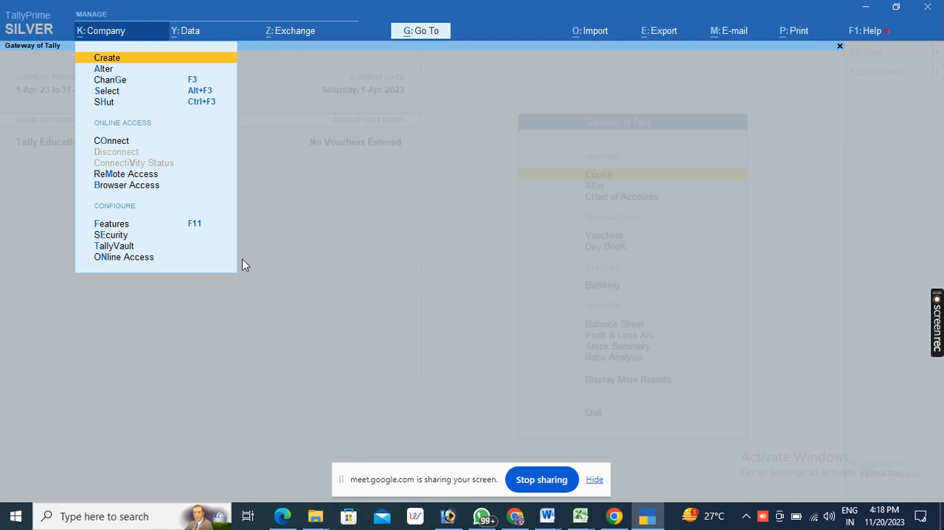
- Open the Backup screen for the company data
key("alt+y")
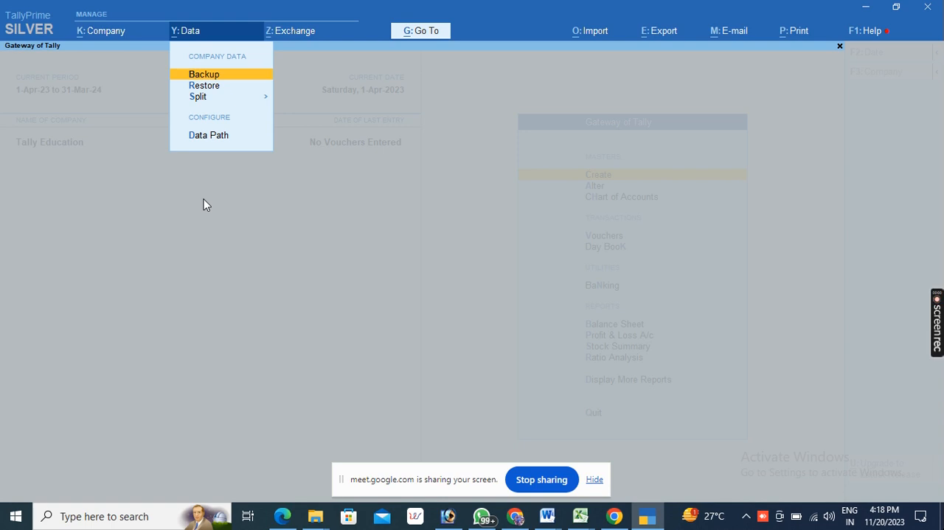
key("Up")
key("Down")
key("Return")
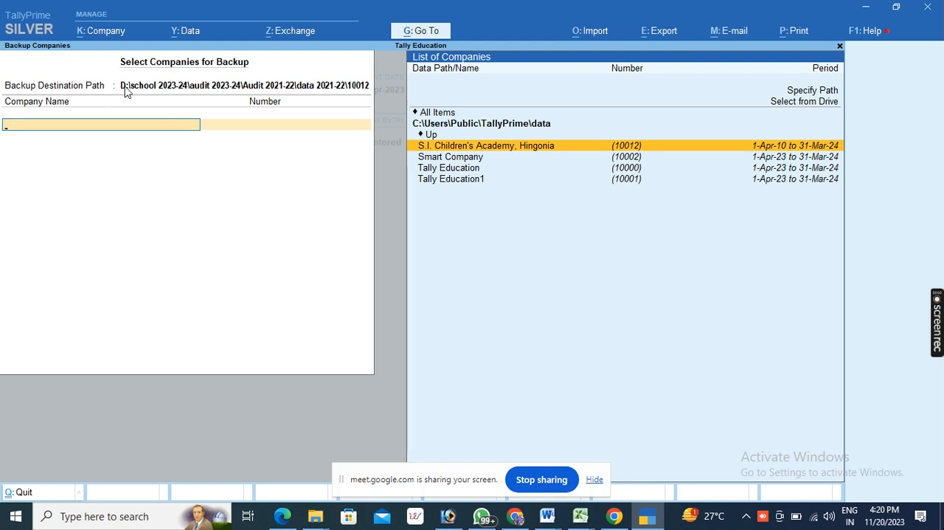
- Browse the backup's company list from the drives to the Desktop and highlight the bindu folder
left_click(781, 106)
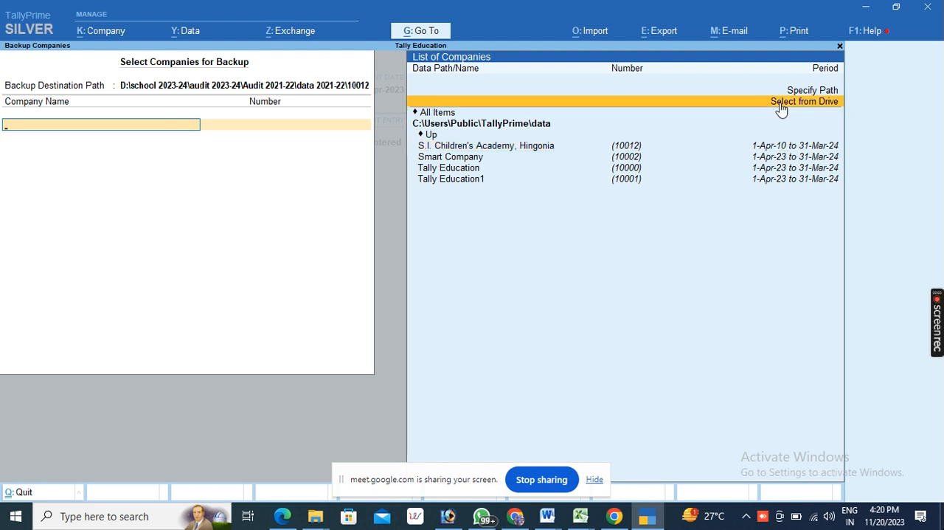
left_click(781, 104)
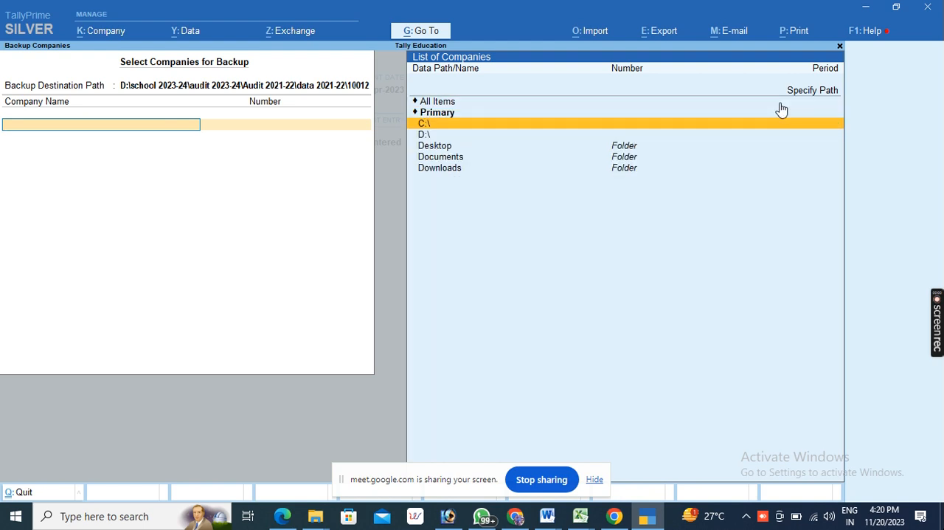
key("Down")
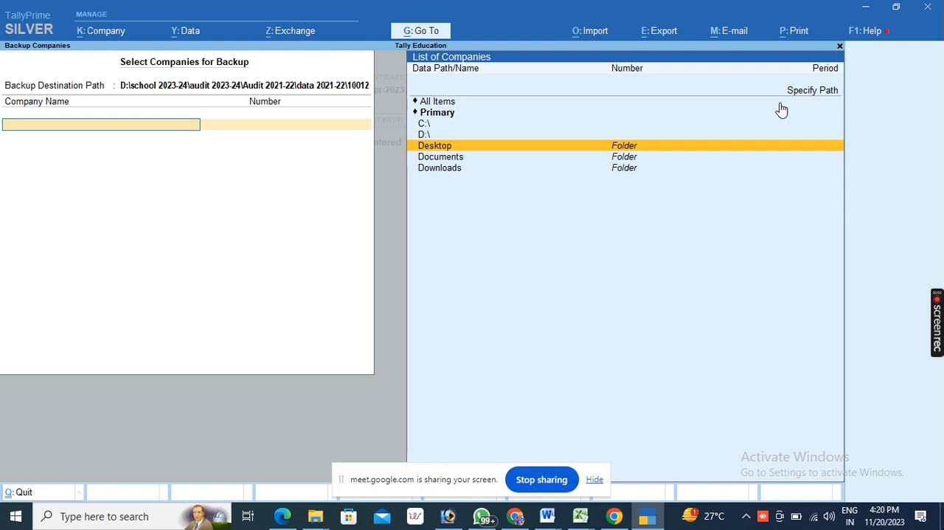
key("Return")
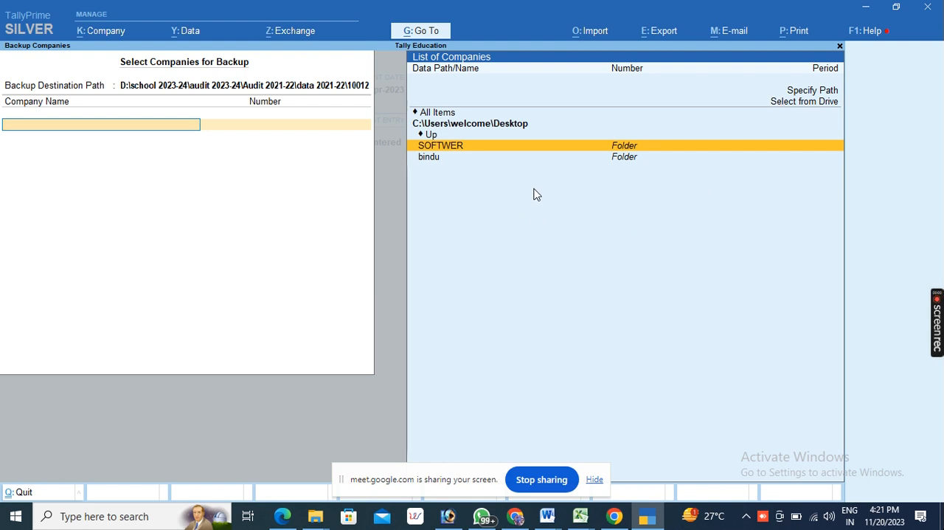
left_click(431, 159)
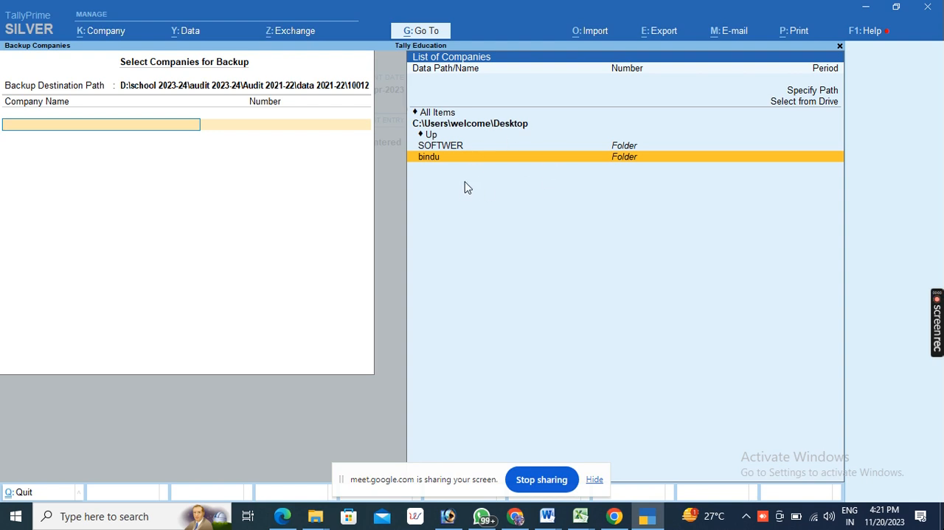
- Create a folder named "tally data" on the Windows desktop and return to TallyPrime
left_click(864, 10)
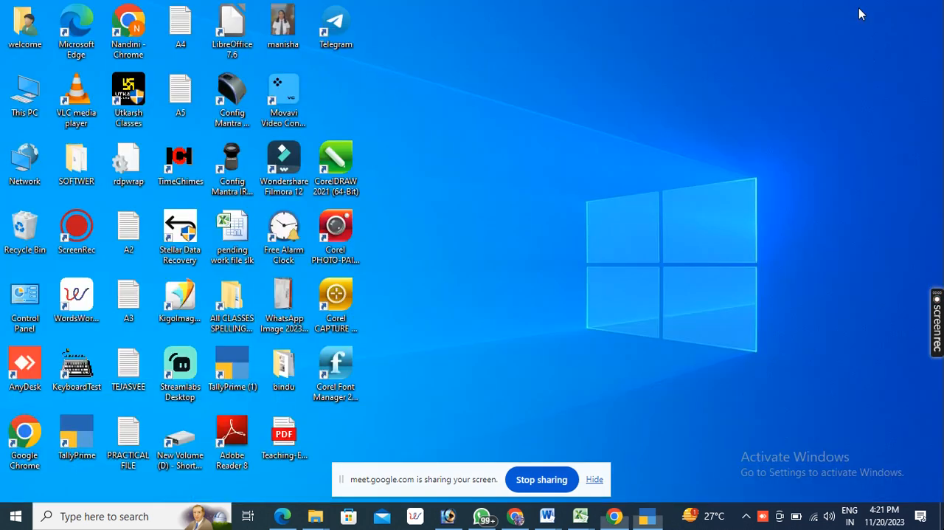
right_click(597, 105)
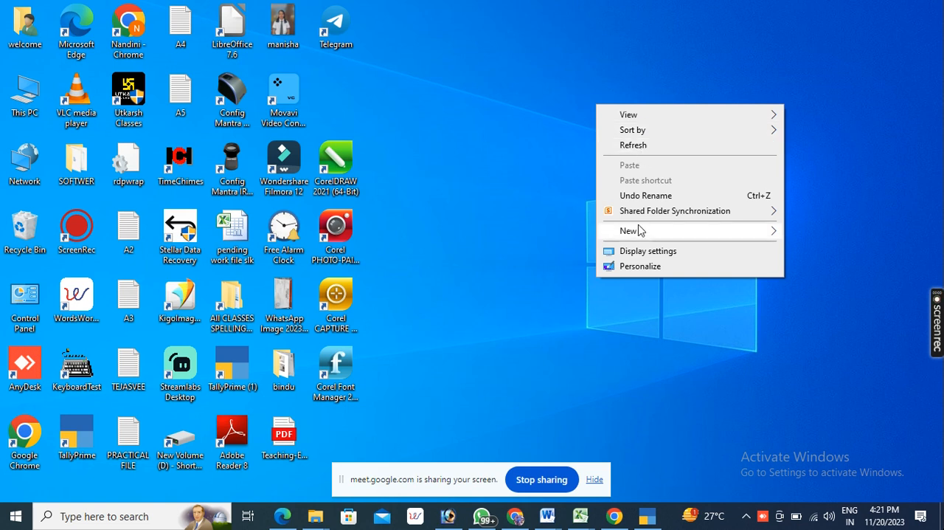
mouse_move(640, 236)
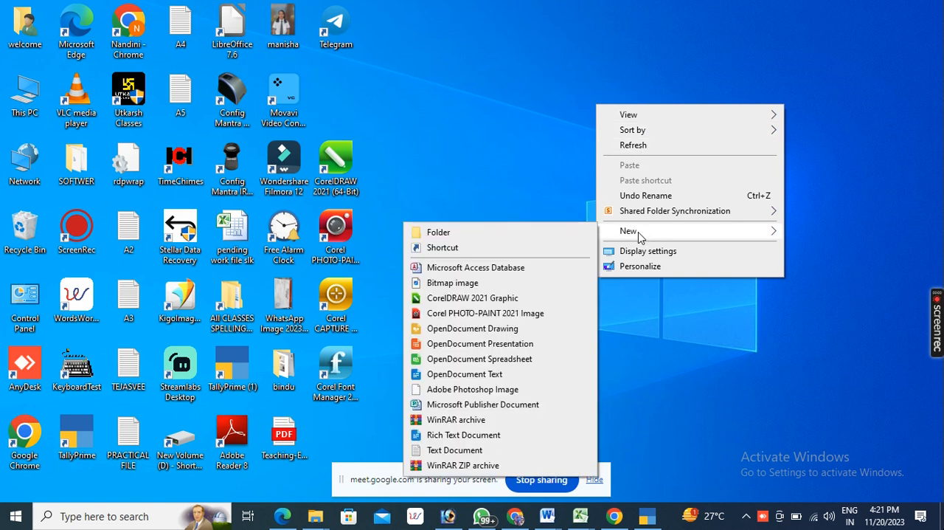
left_click(550, 126)
right_click(549, 126)
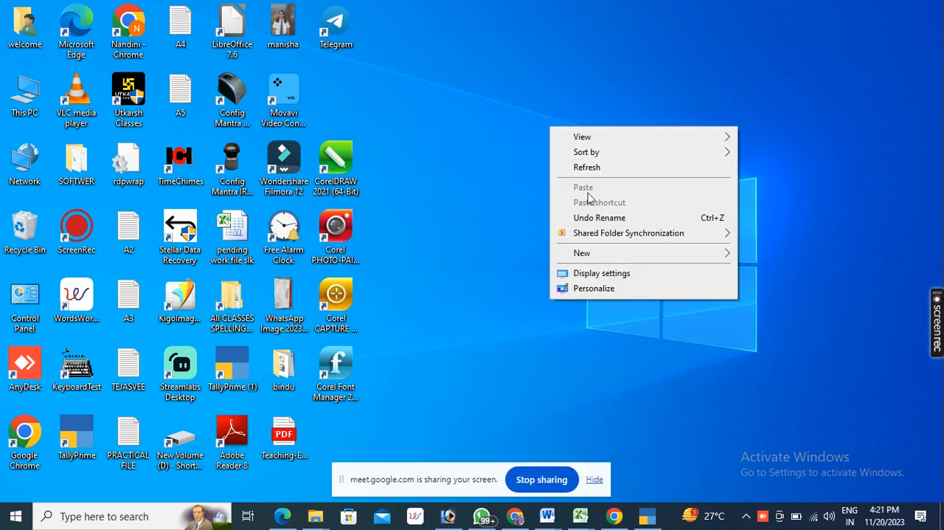
mouse_move(592, 254)
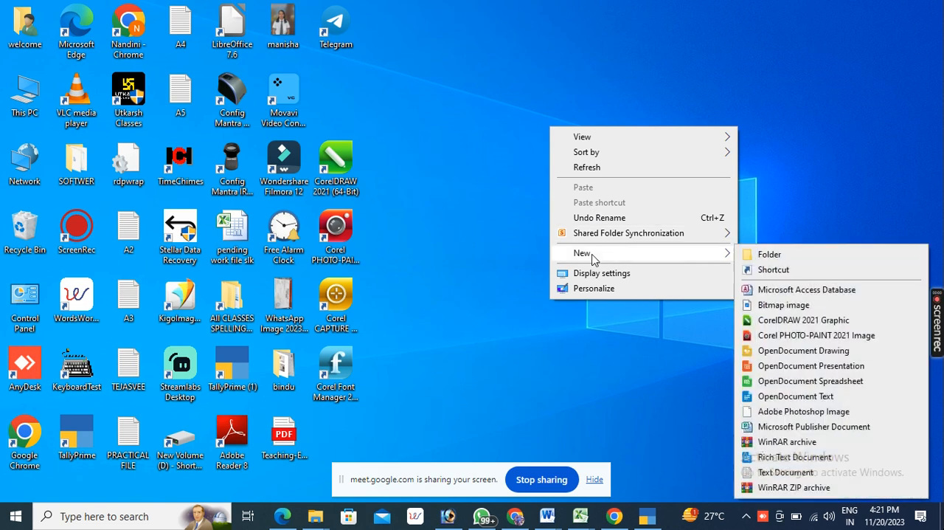
left_click(764, 257)
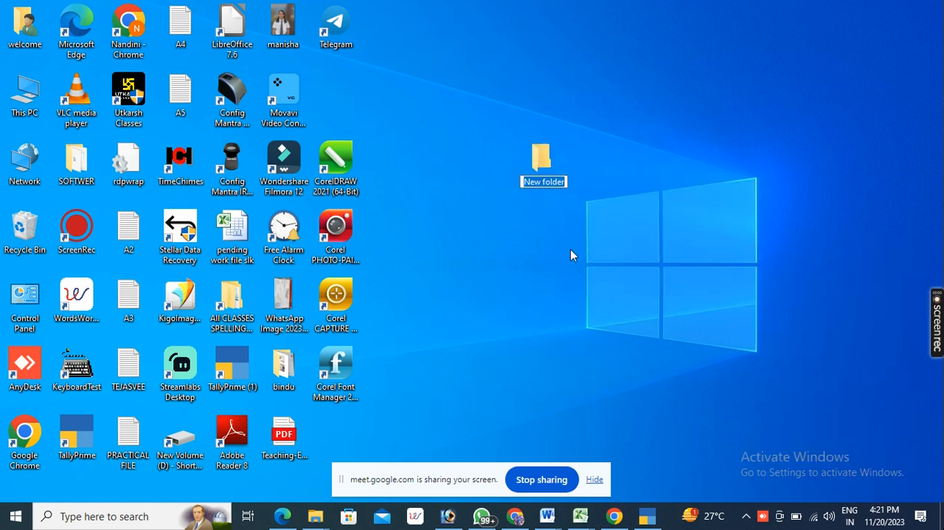
type("ta")
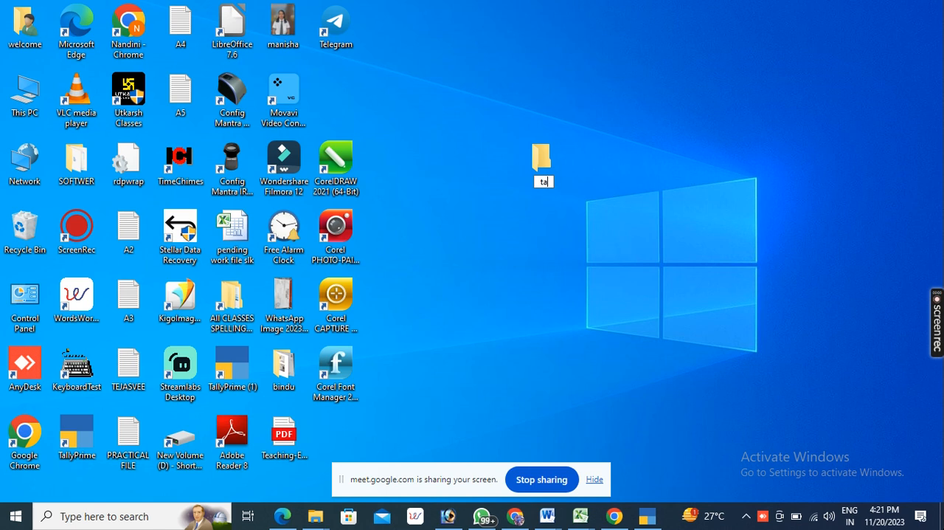
type("lly data")
key("Return")
left_click(638, 261)
left_click(648, 515)
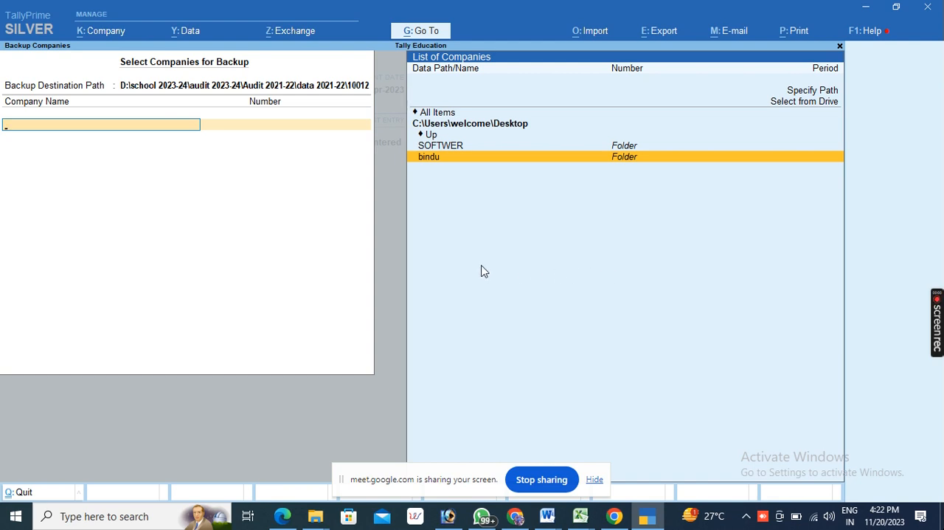
- Browse the backup's company list from the drives to the "tally data" folder on the Desktop
left_click(790, 105)
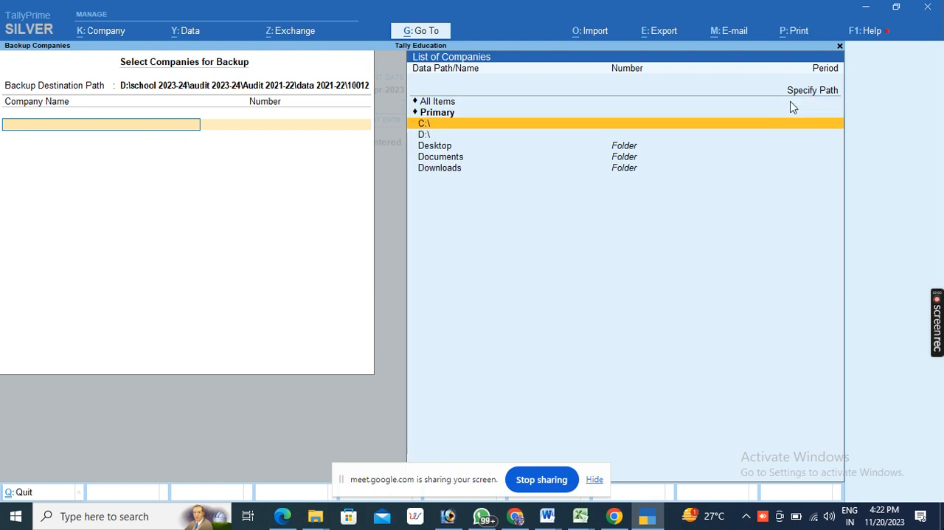
left_click(434, 148)
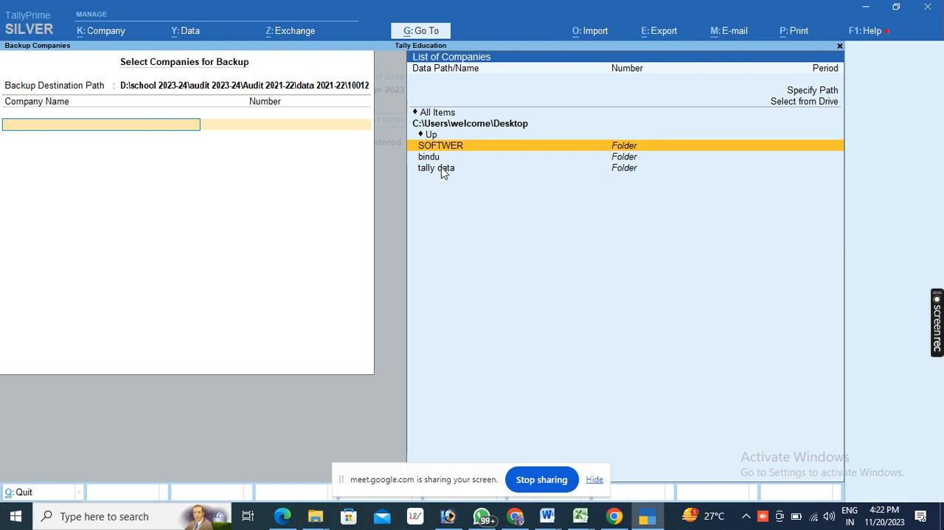
left_click(443, 171)
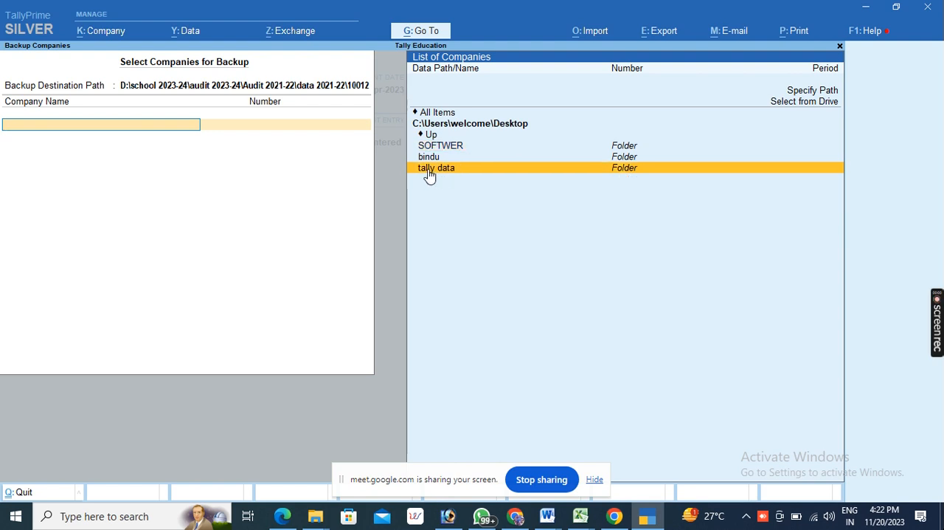
left_click(426, 170)
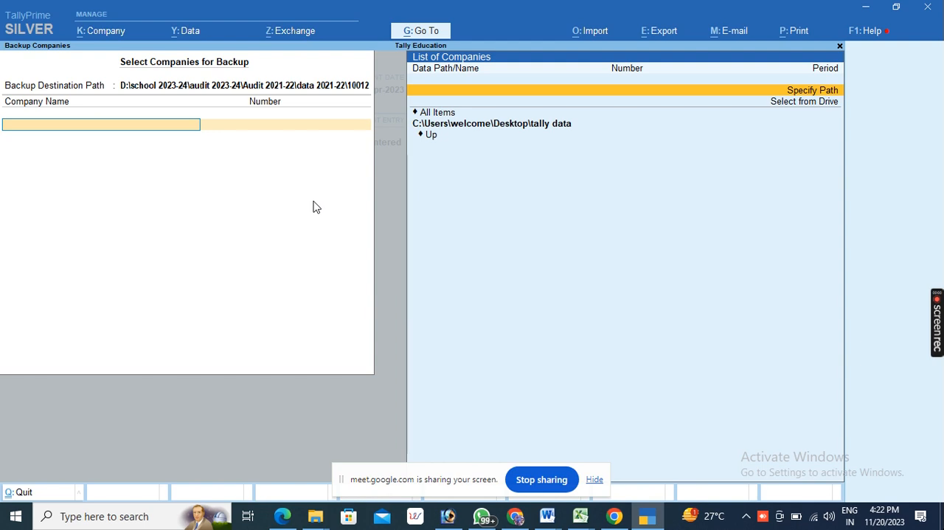
- Try to specify a data path for the company list with an empty entry, and quit the Backup screen
key("Down")
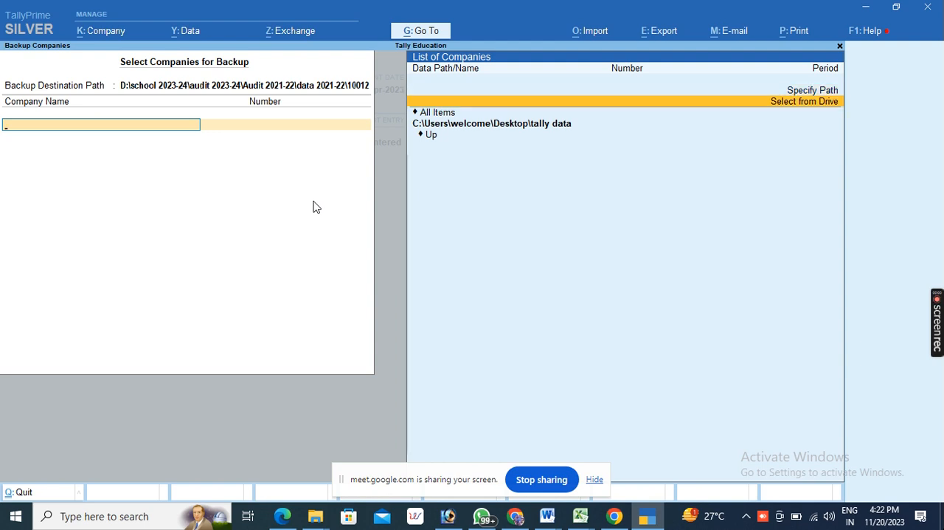
key("Up")
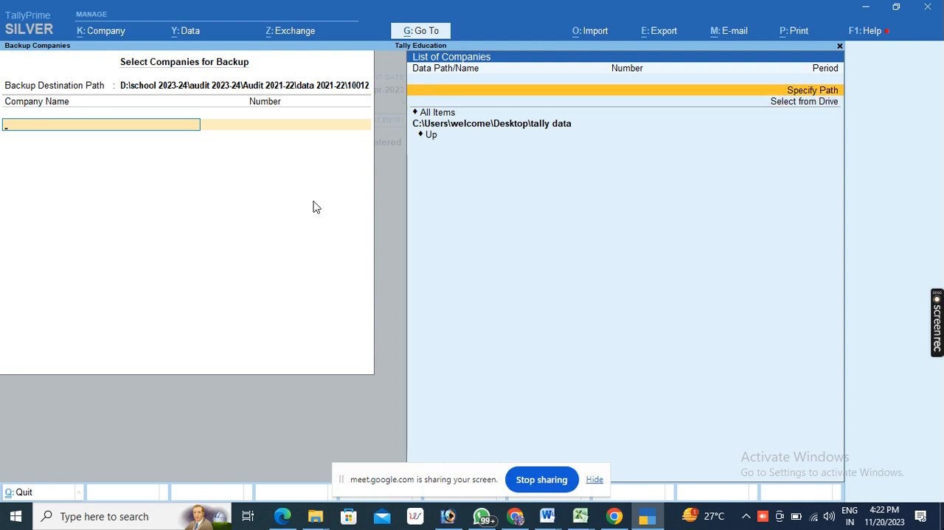
key("Return")
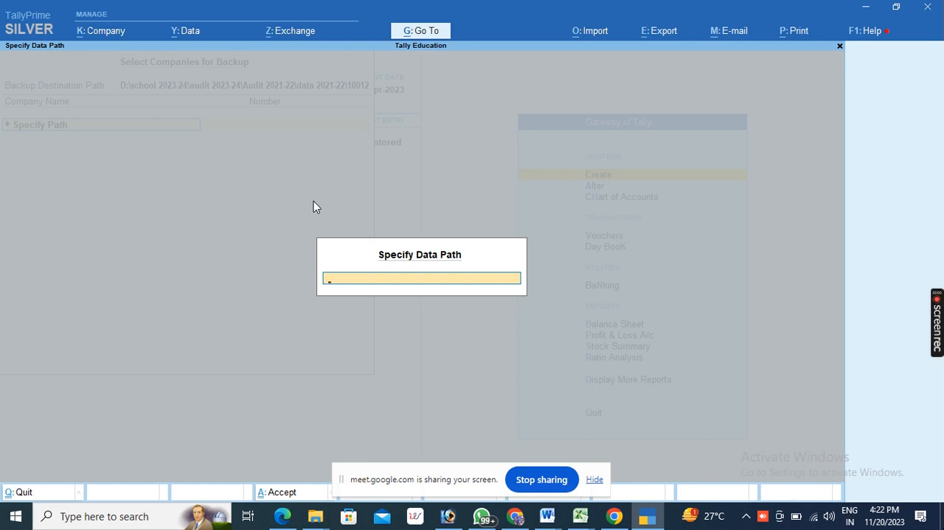
key("Return")
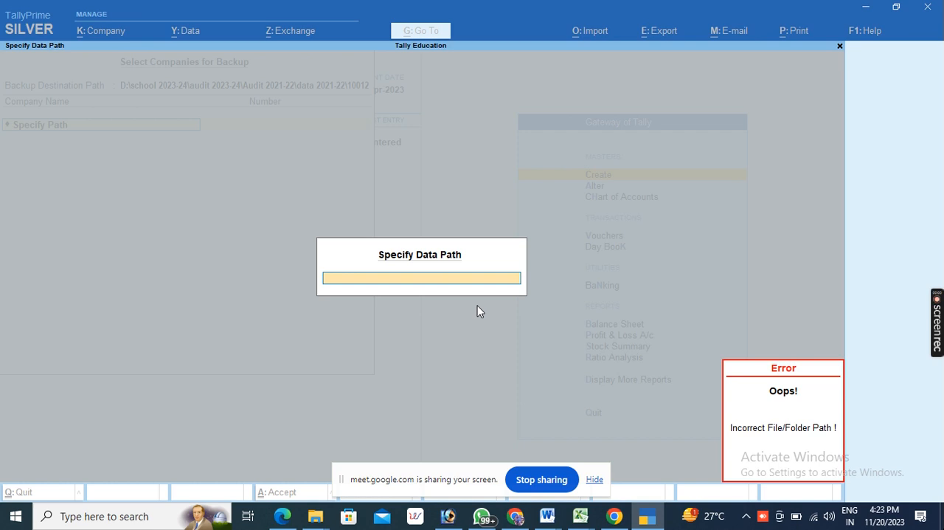
key("Escape")
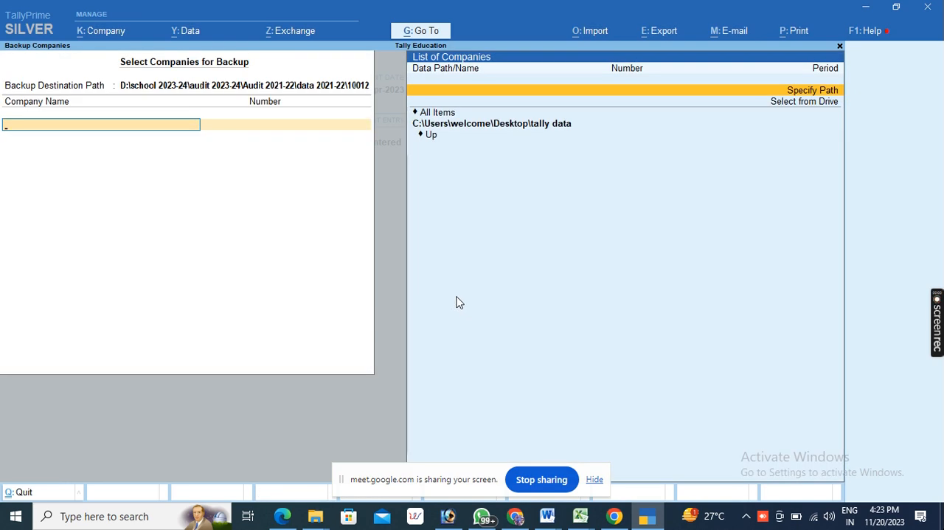
key("Escape")
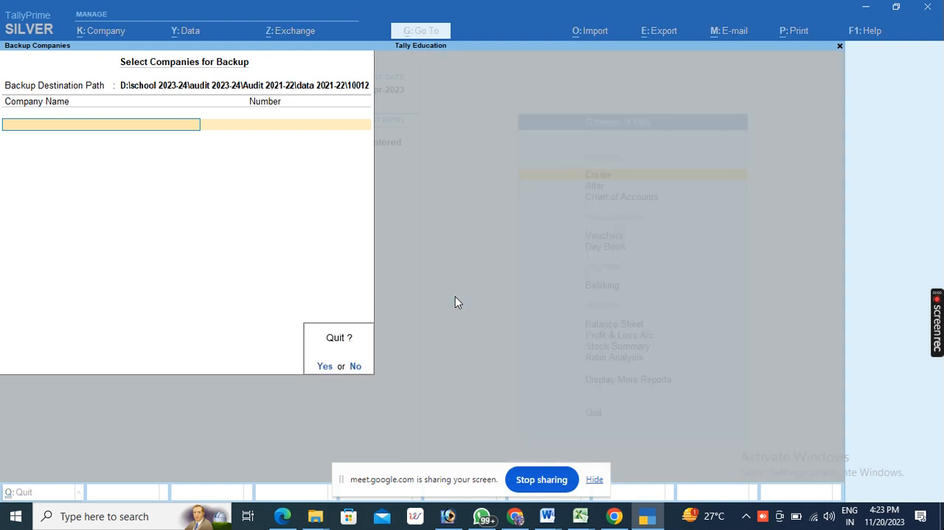
key("y")
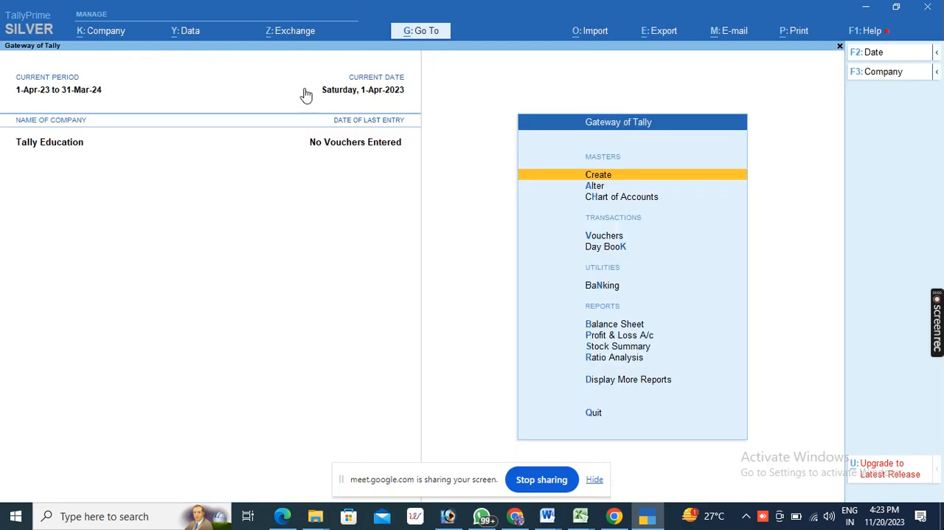
- Open the company backup and set its destination path to the "tally data" folder on the Desktop
left_click(177, 37)
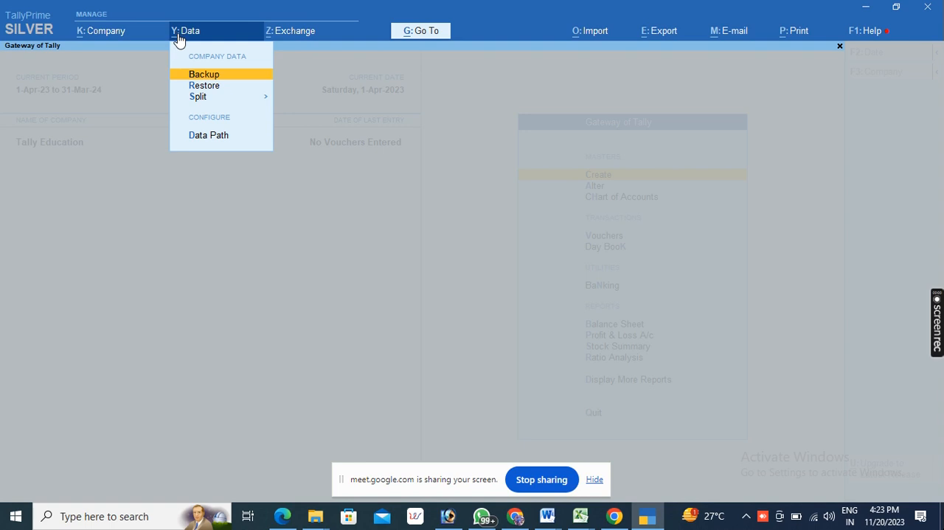
left_click(203, 77)
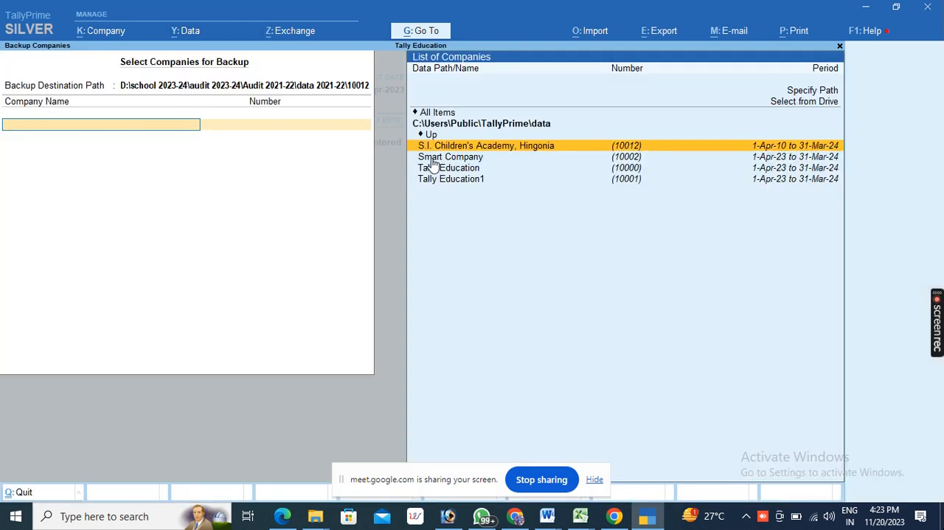
left_click(786, 105)
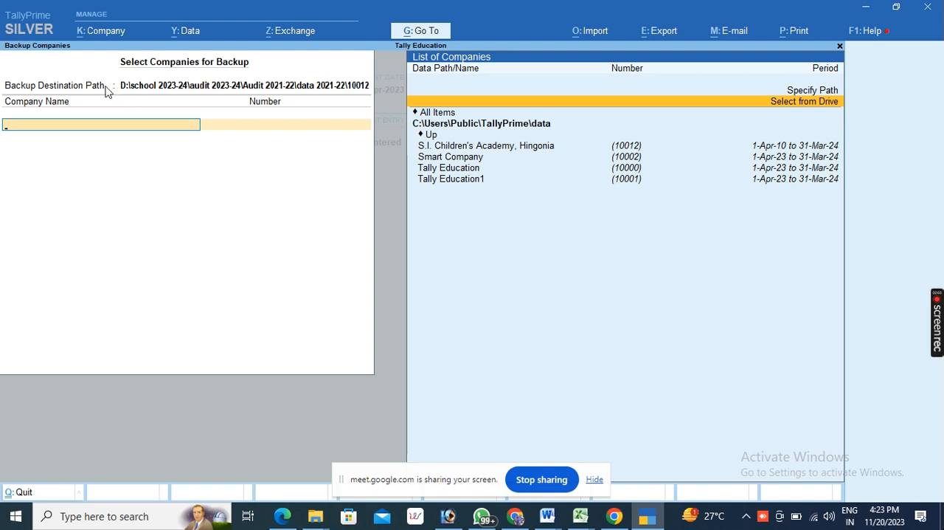
left_click(138, 87)
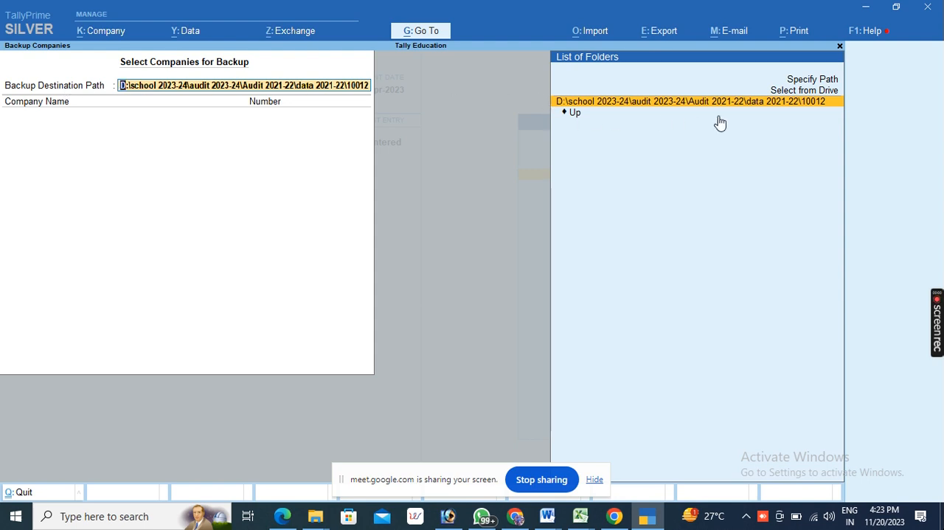
left_click(789, 91)
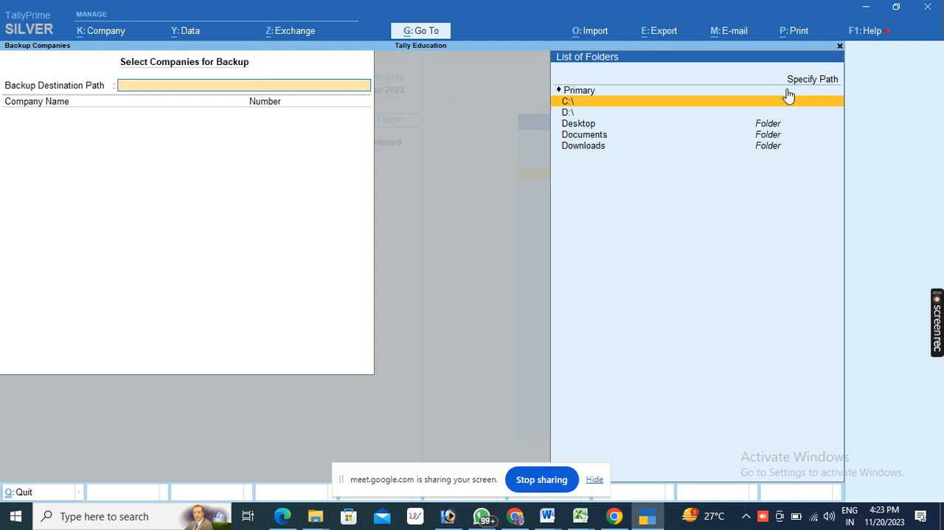
left_click(580, 126)
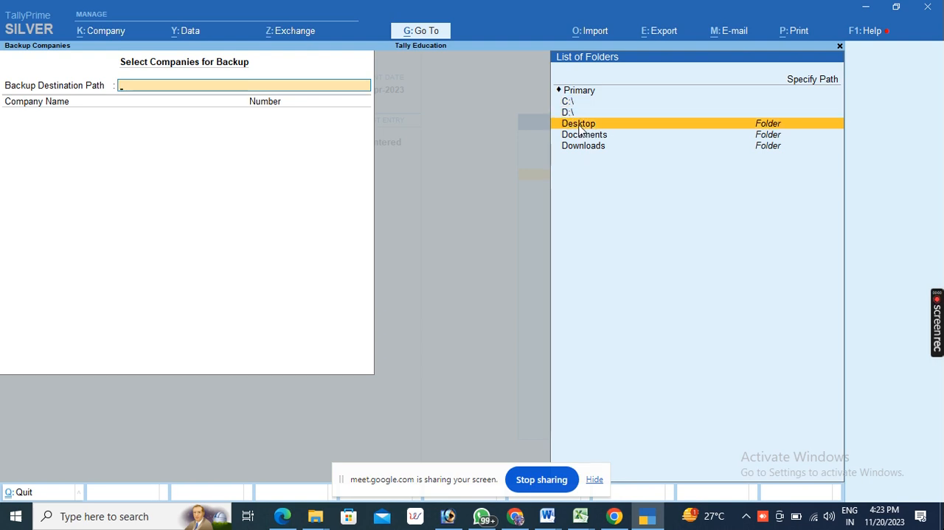
left_click(580, 127)
double_click(585, 146)
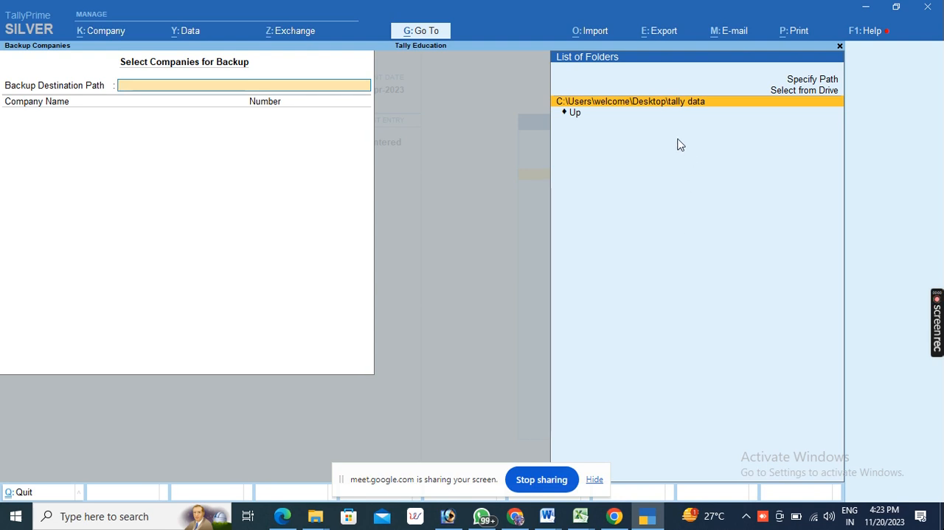
left_click(647, 104)
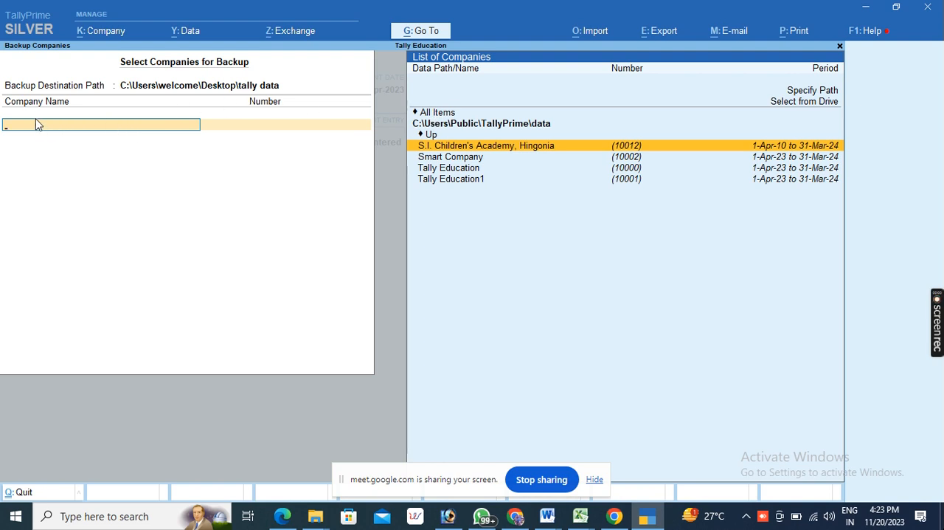
- Add S.I. Children's Academy, Hingonia to the backup, replace it with Tally Education1, and quit the Backup screen
key("Return")
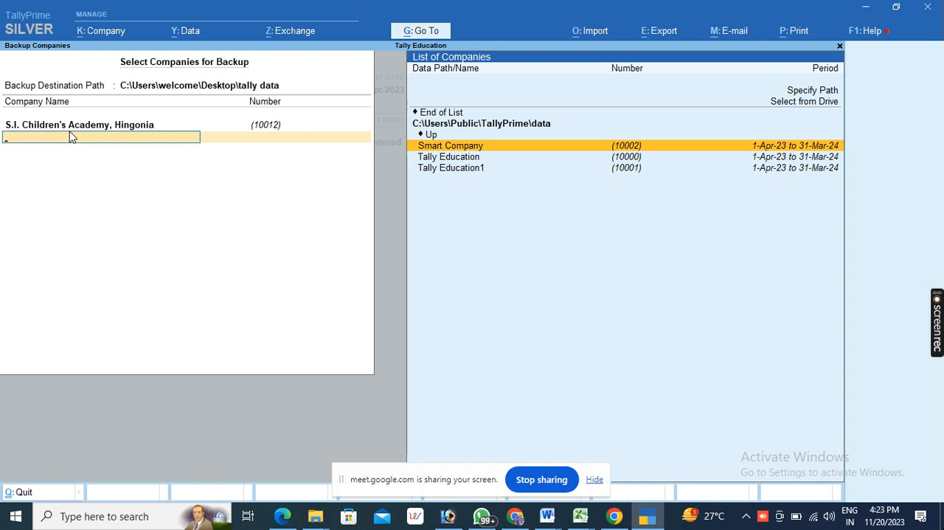
key("Up")
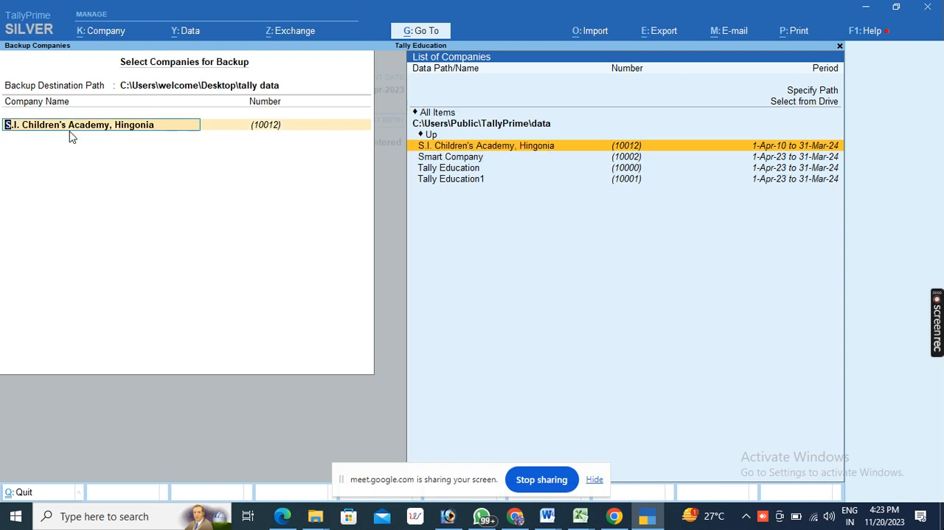
left_click(457, 180)
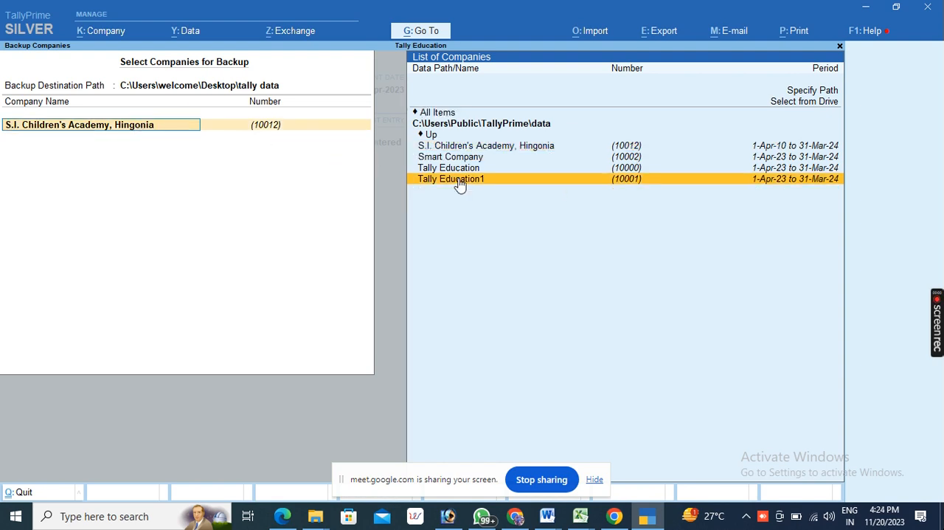
key("Return")
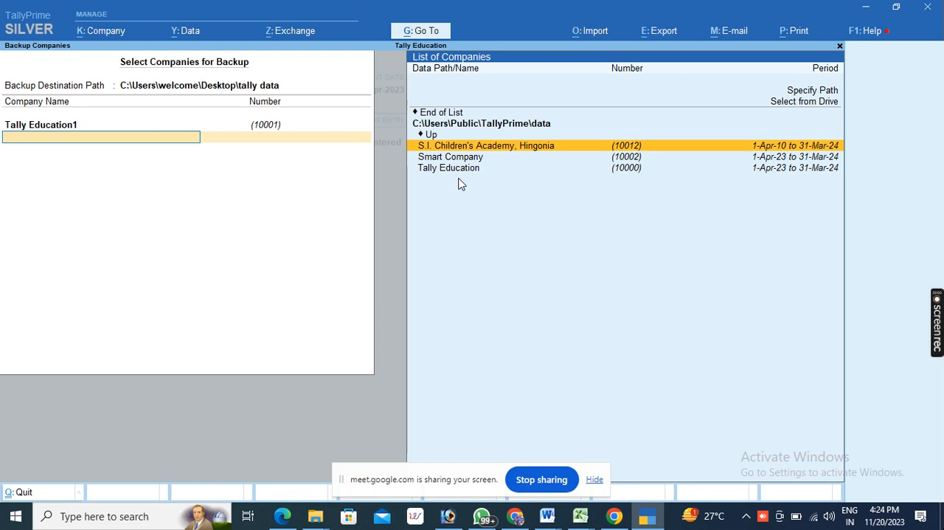
key("Escape")
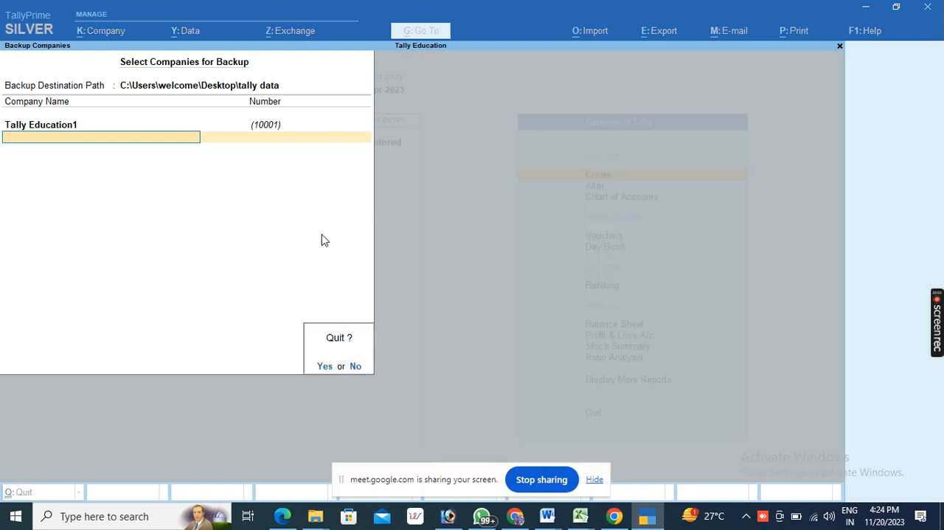
key("y")
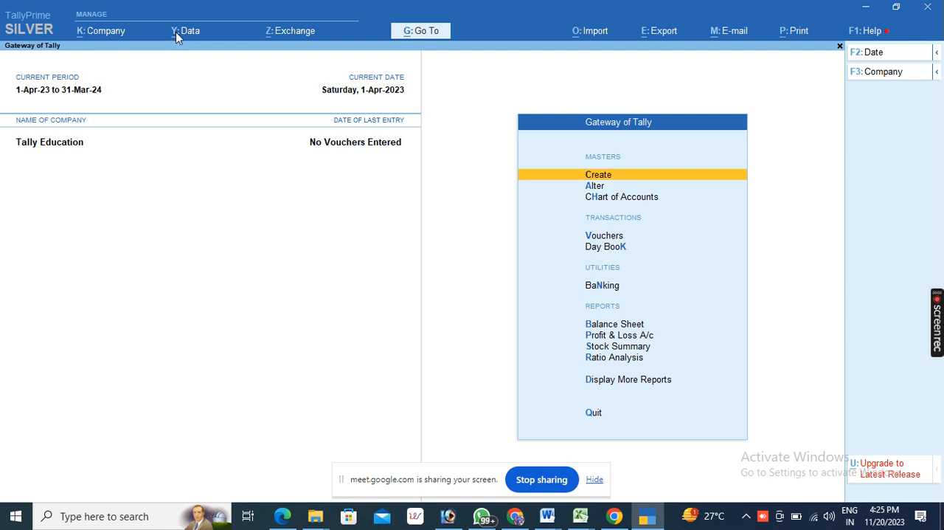
- Reopen the company backup, browse its company list to the Desktop's "tally data" folder, and cancel specifying a data path
left_click(177, 37)
left_click(195, 75)
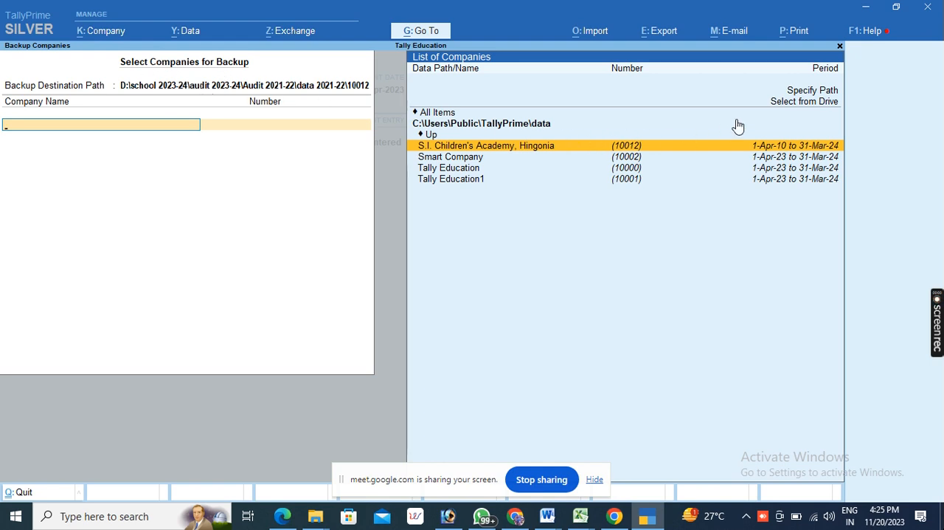
left_click(788, 103)
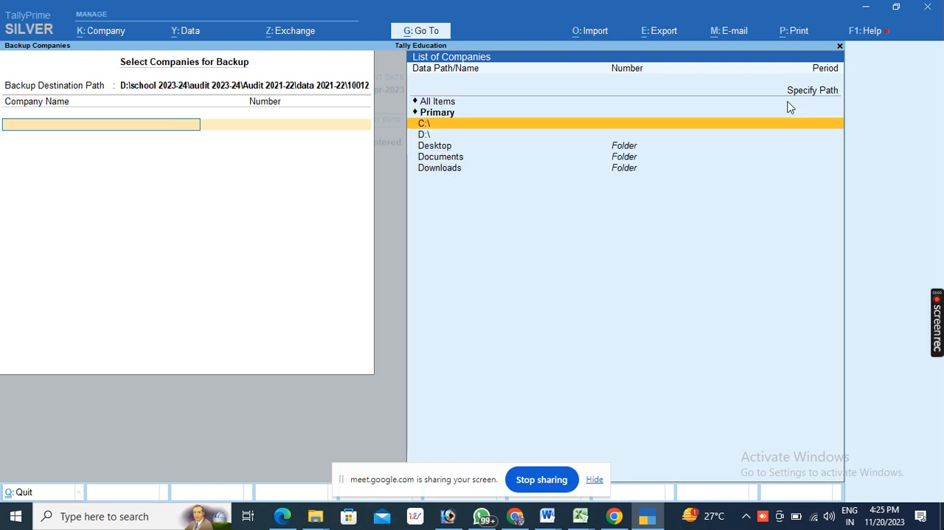
left_click(440, 151)
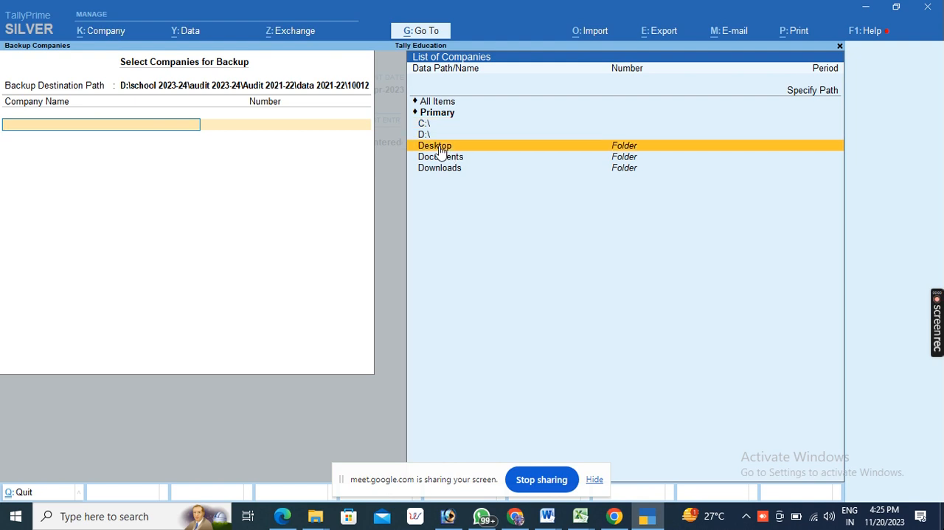
left_click(440, 151)
left_click(445, 170)
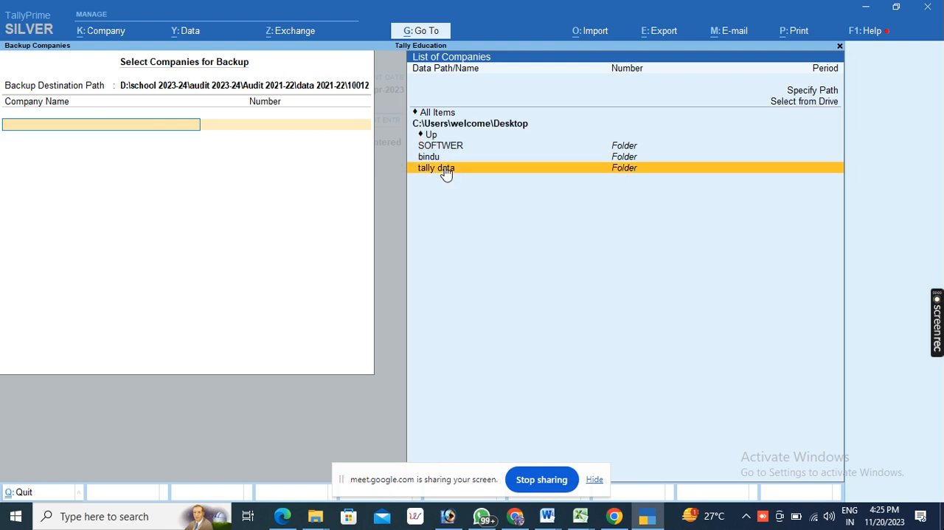
left_click(446, 170)
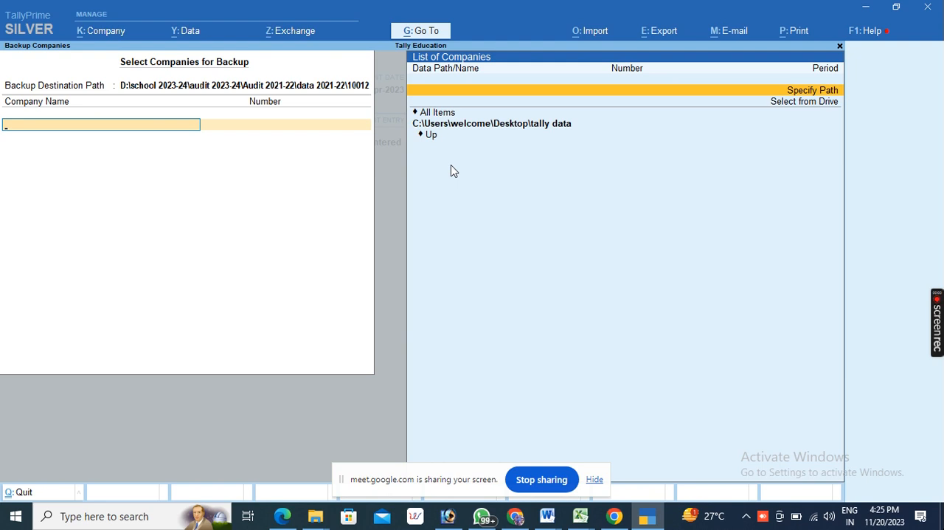
left_click(793, 92)
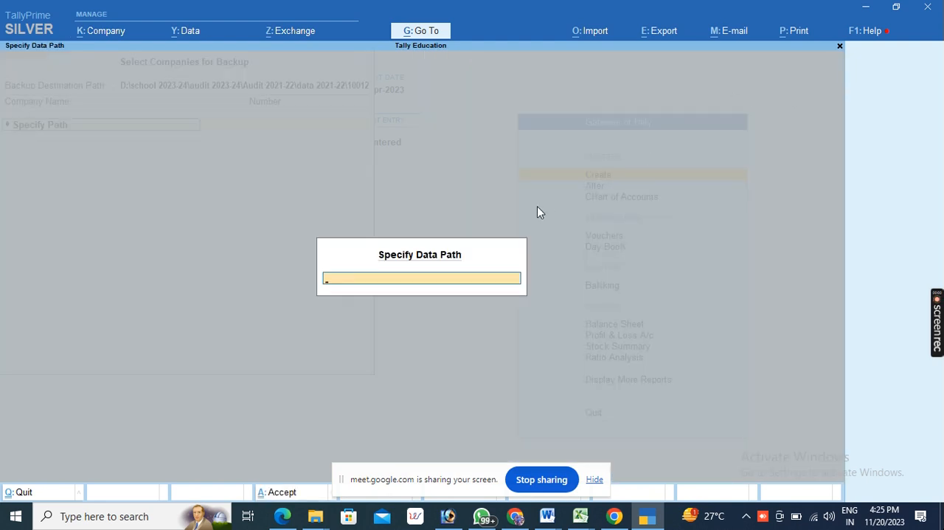
key("Escape")
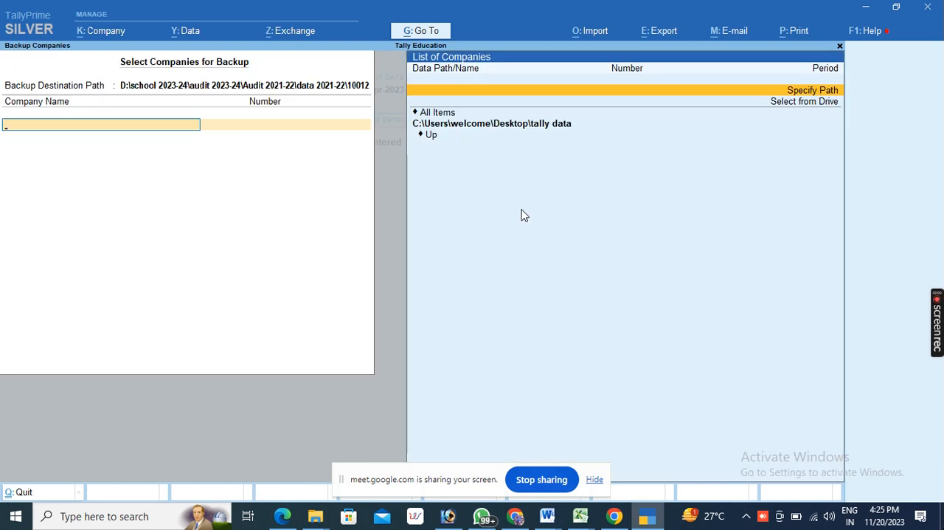
- Change the backup destination path to the Desktop's "tally data" folder
left_click(147, 90)
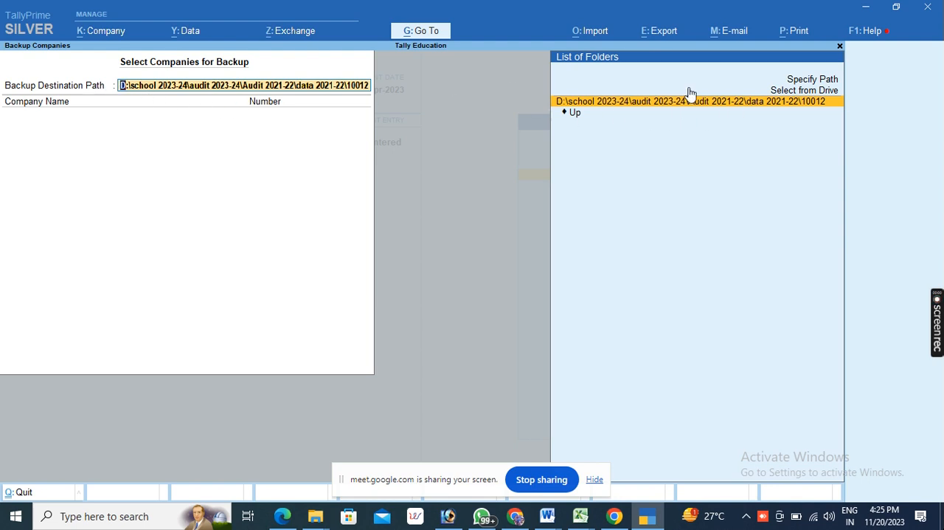
left_click(786, 92)
left_click(579, 126)
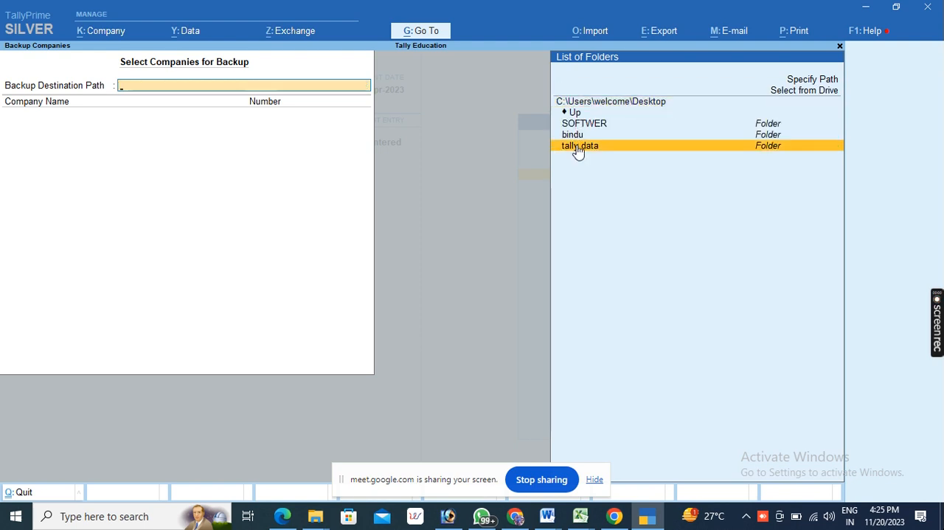
left_click(579, 147)
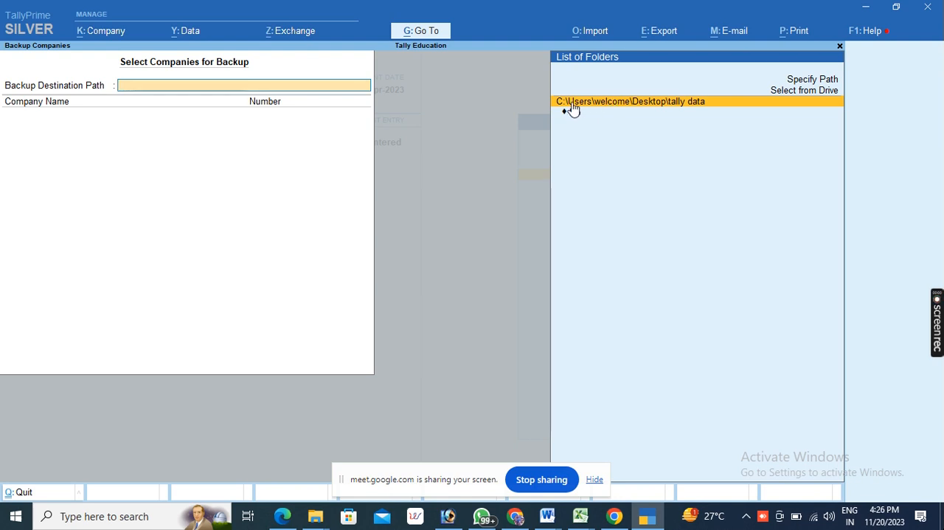
left_click(620, 103)
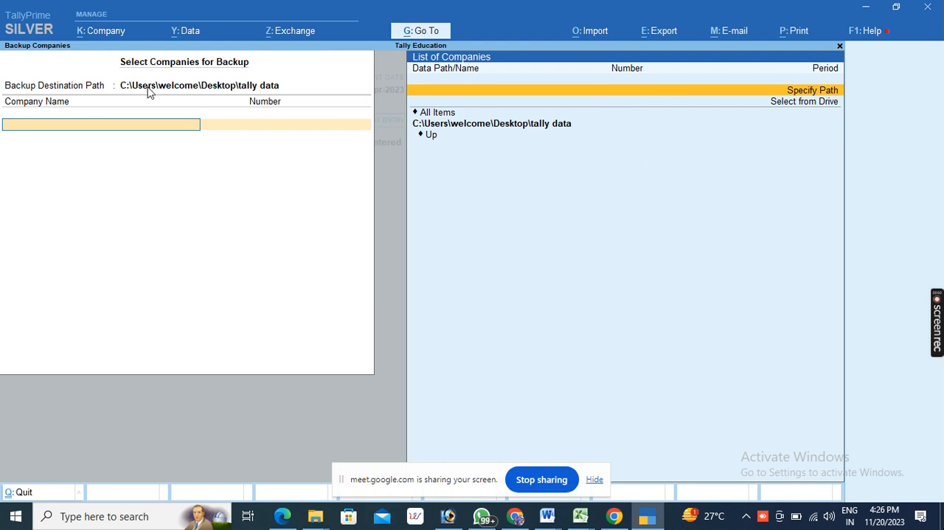
- Restart the company backup and paste C:\Users\welcome\Desktop\tally data as the backup destination path
left_click(185, 34)
left_click(202, 76)
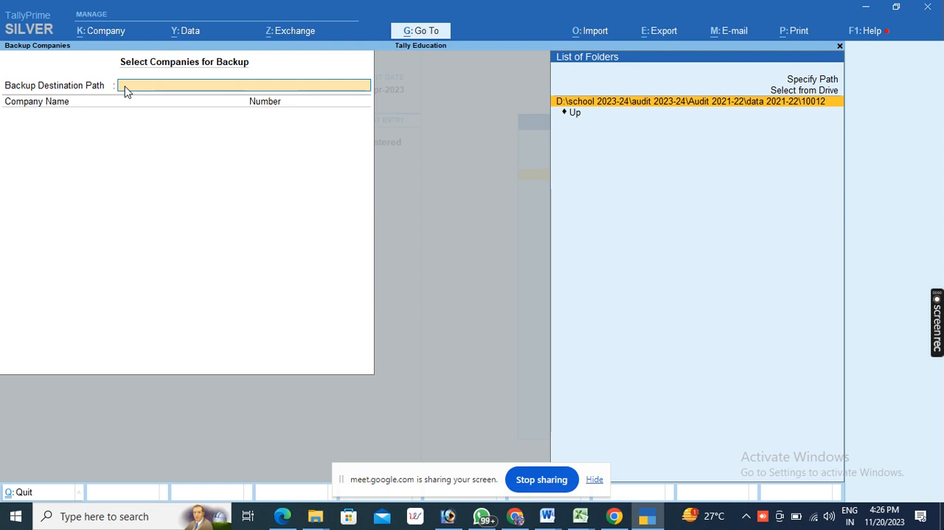
key("ctrl+alt+v")
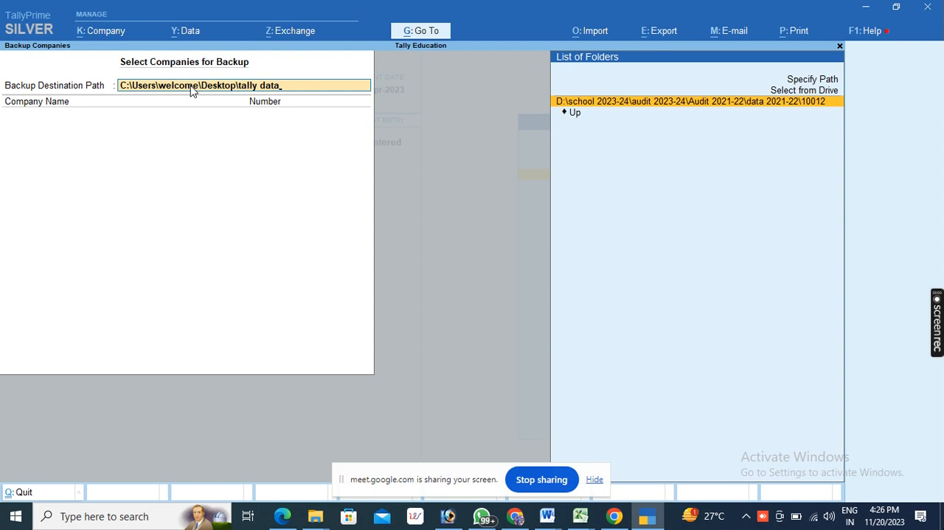
- Browse from the drives to the Desktop and choose the "tally data" folder as the backup destination path
left_click(797, 90)
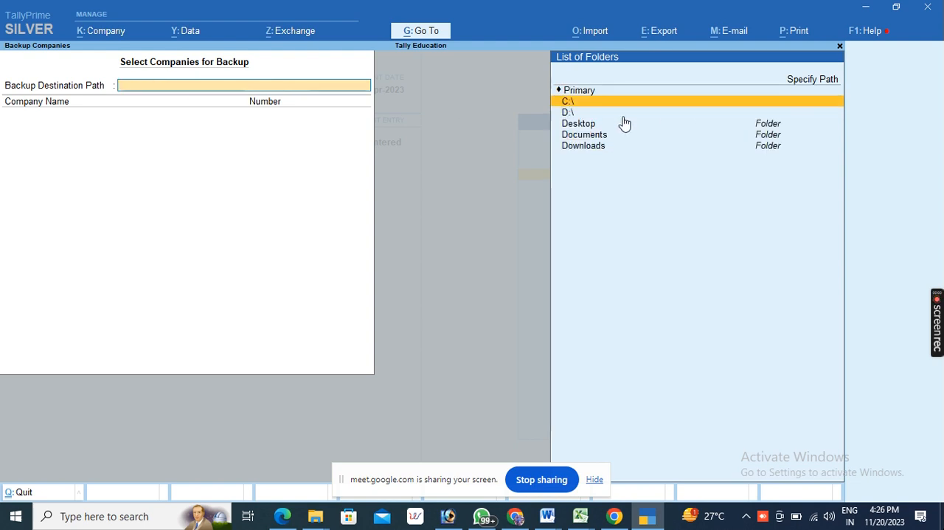
left_click(575, 126)
left_click(572, 124)
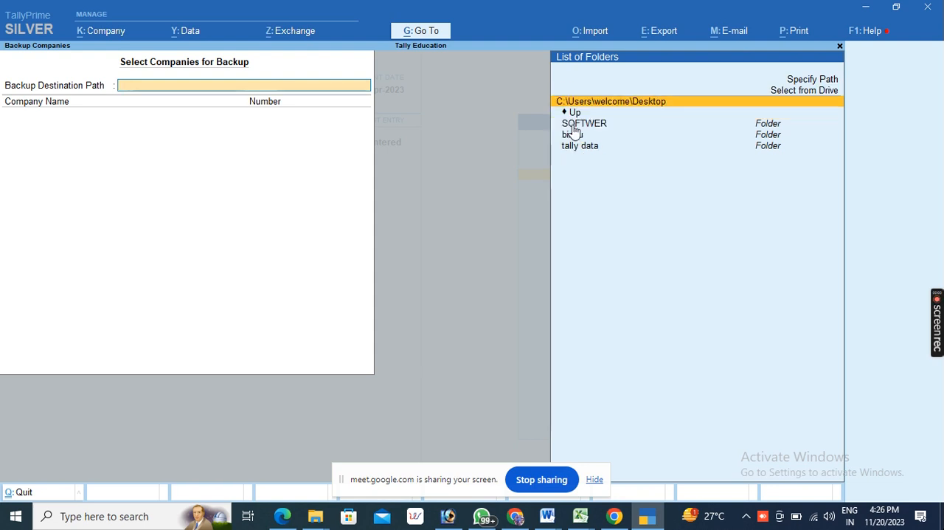
left_click(579, 147)
left_click(579, 147)
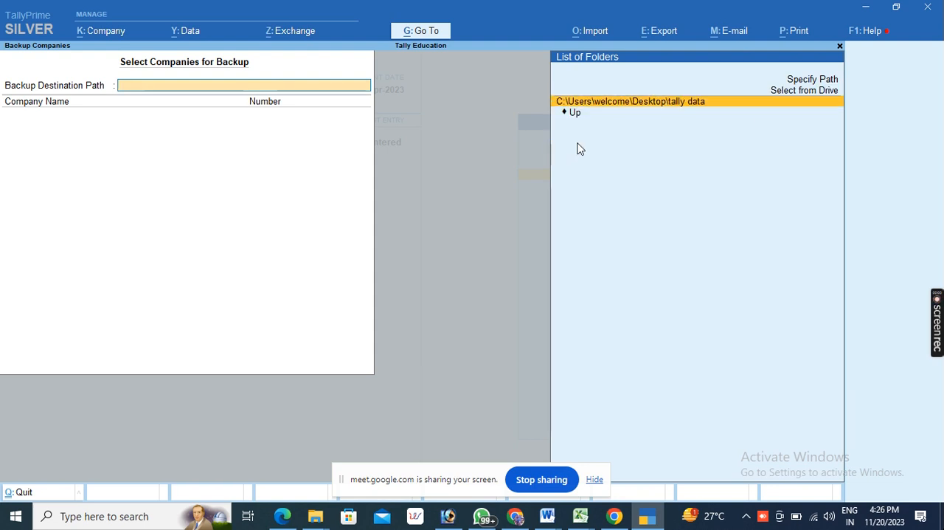
left_click(592, 103)
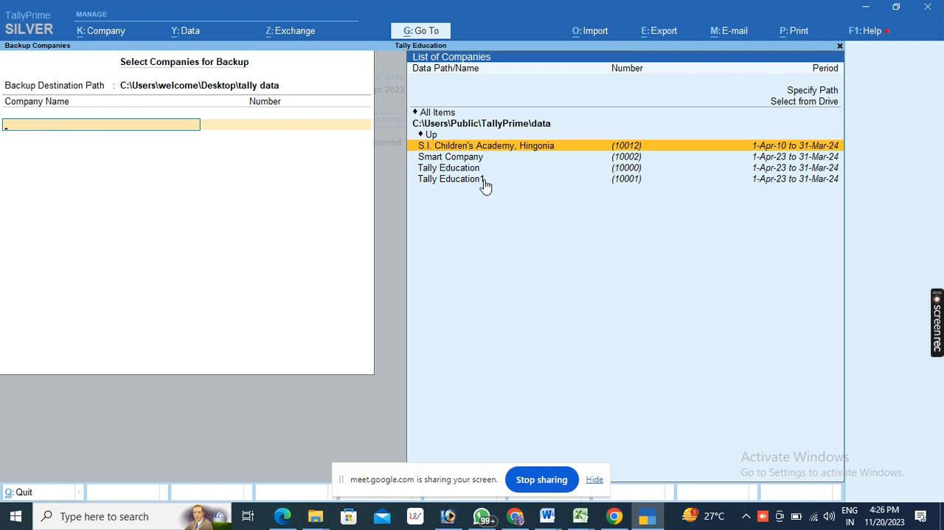
- Select Tally Education1 for the backup and clear the extra S.I. Children's Academy, Hingonia entry from the selection
left_click(461, 184)
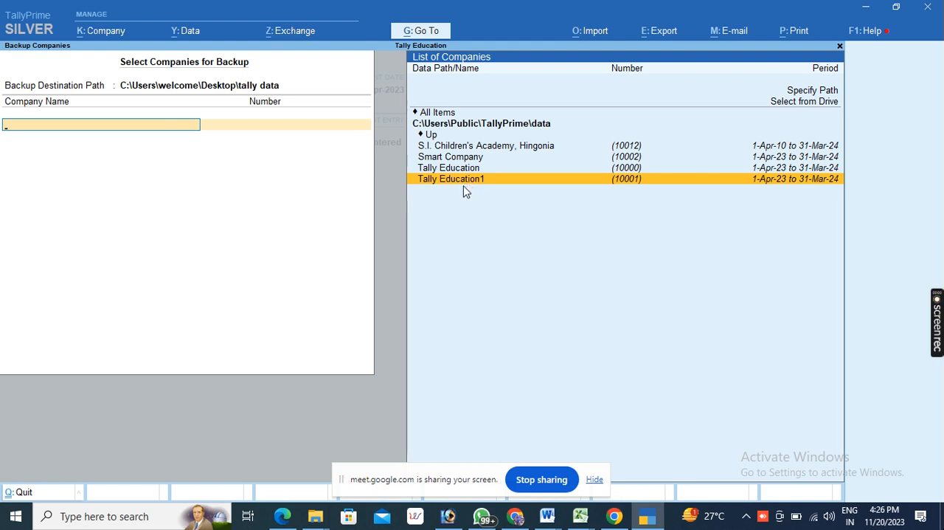
key("Return")
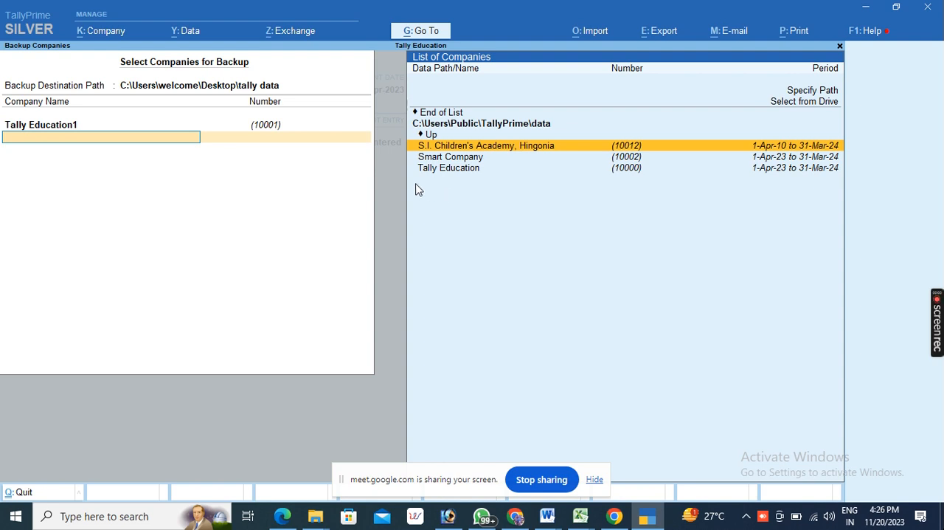
key("Return")
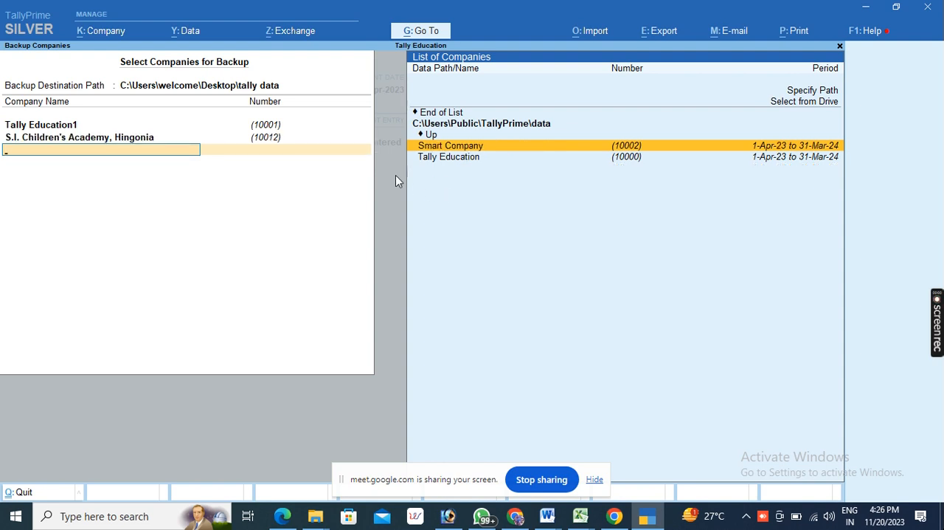
key("Up")
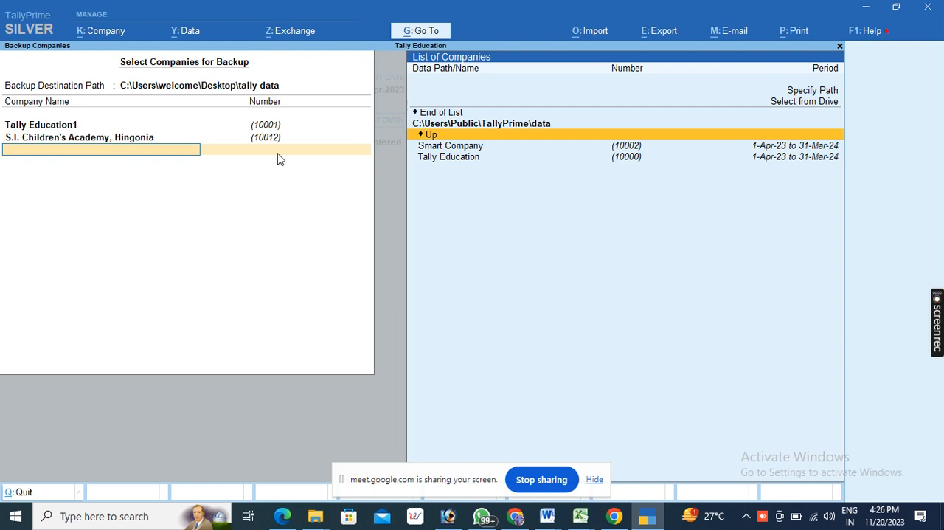
left_click(89, 138)
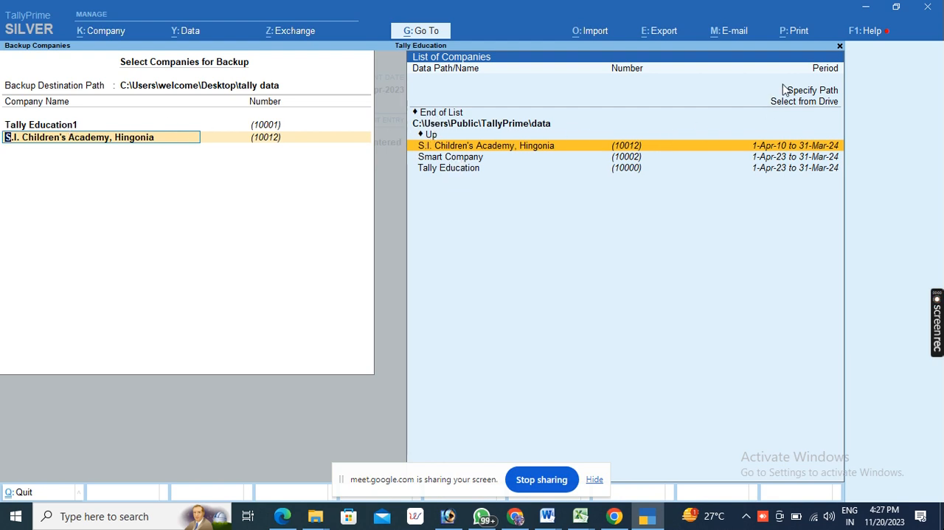
left_click(434, 114)
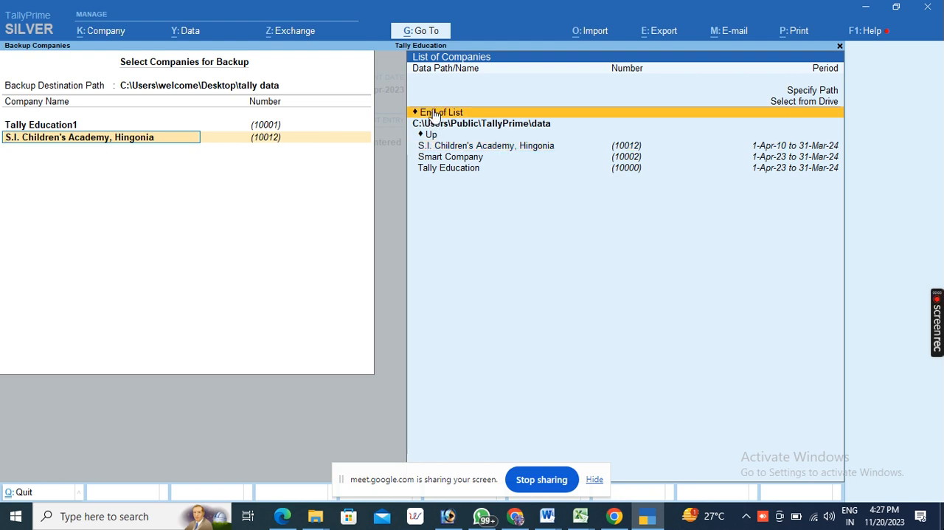
left_click(434, 117)
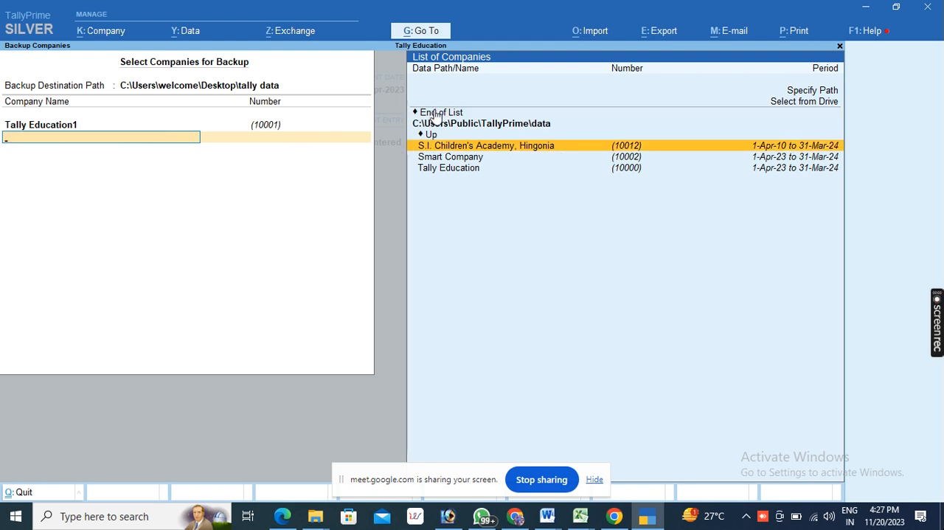
- End the company selection and accept the backup of Tally Education1
left_click(435, 115)
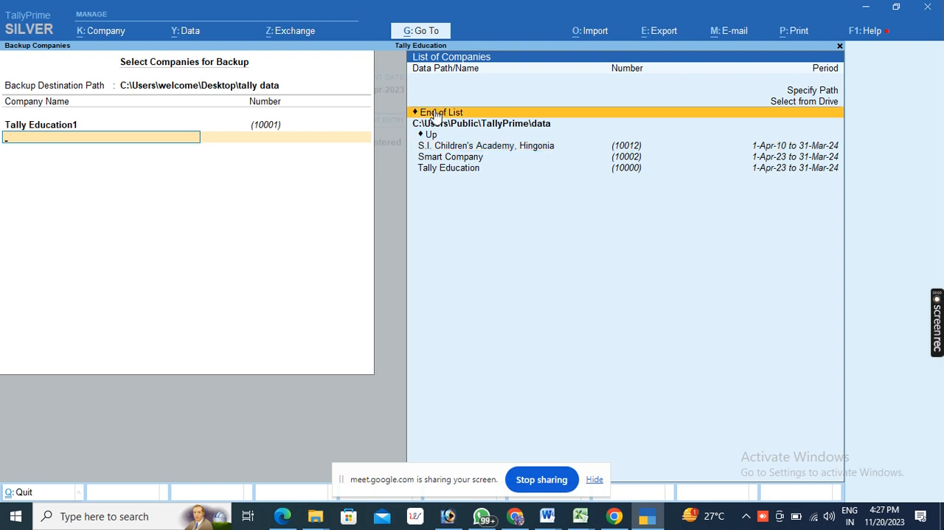
left_click(435, 115)
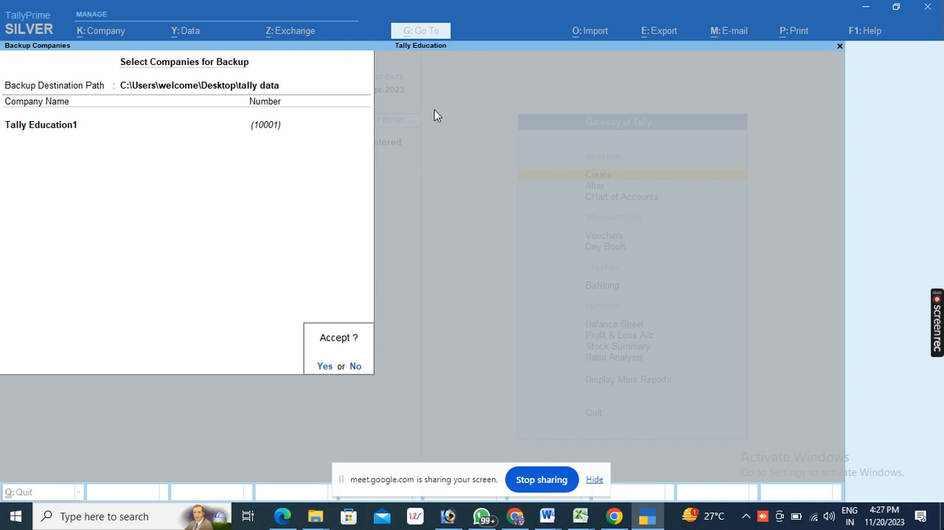
key("Return")
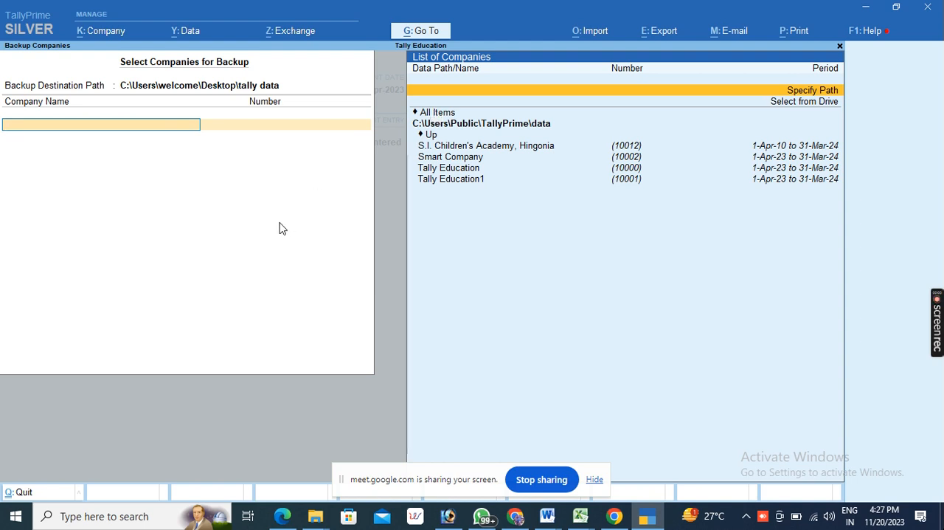
- Switch to the Windows desktop and open the "tally data" folder
left_click(864, 9)
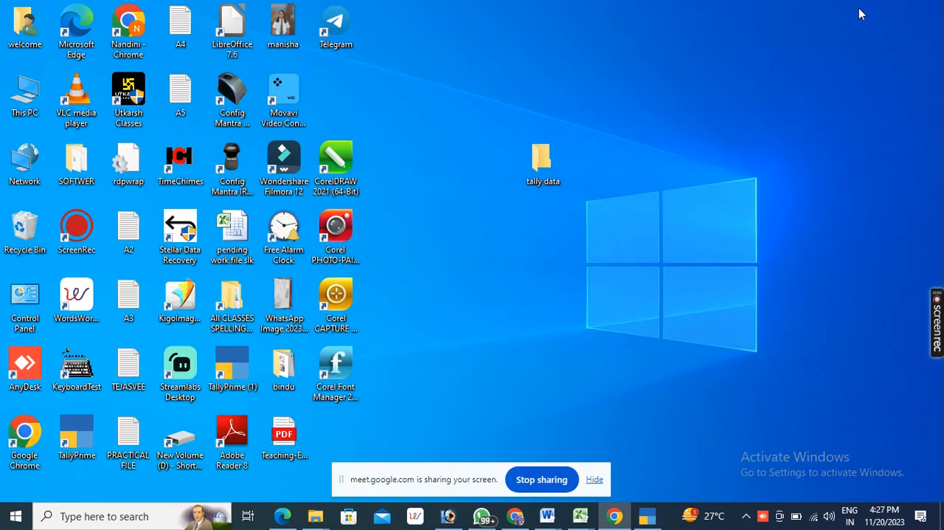
left_click(544, 167)
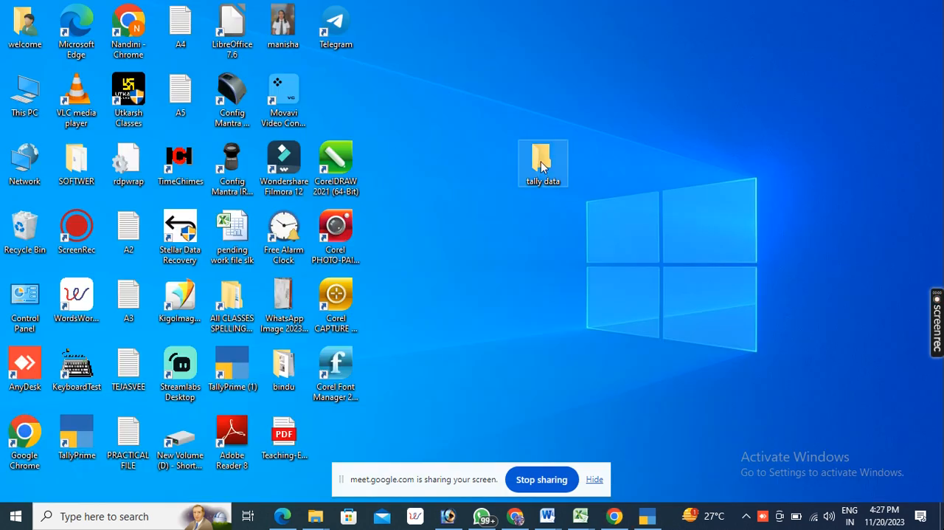
double_click(543, 164)
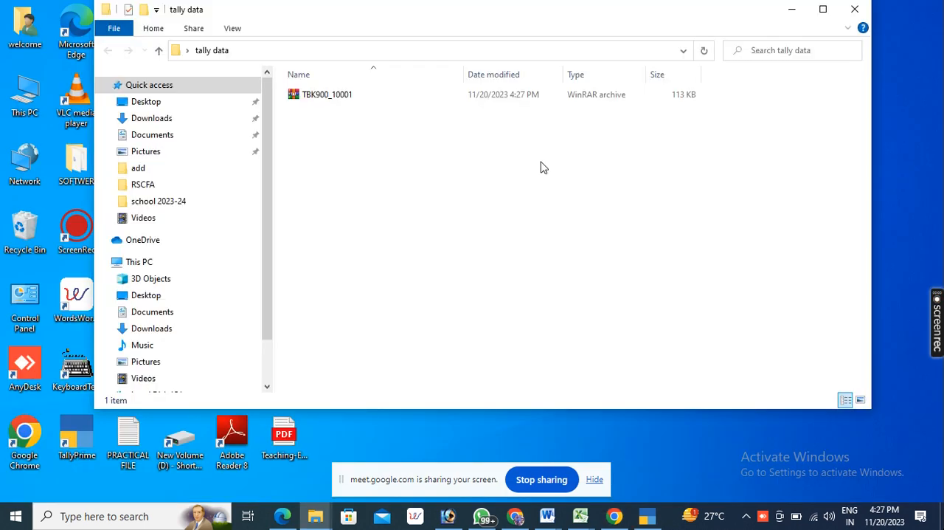
- Delete the TBK900_10001 backup archive from the "tally data" folder and minimize the folder window
left_click(295, 96)
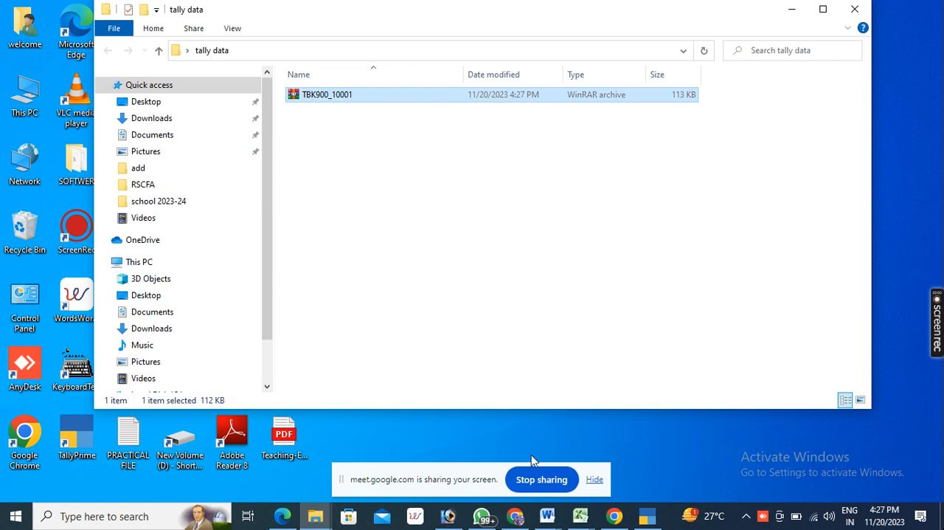
left_click_drag(365, 184, 282, 99)
key("Delete")
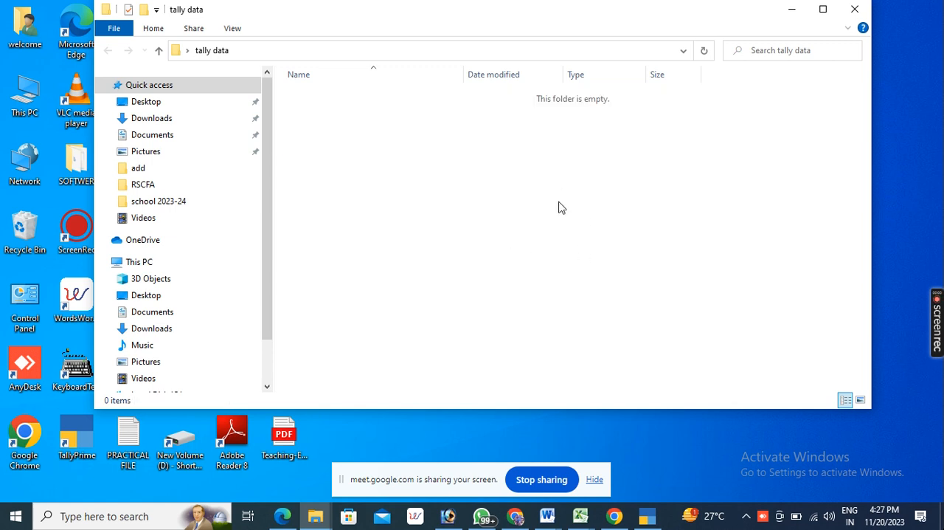
left_click(791, 9)
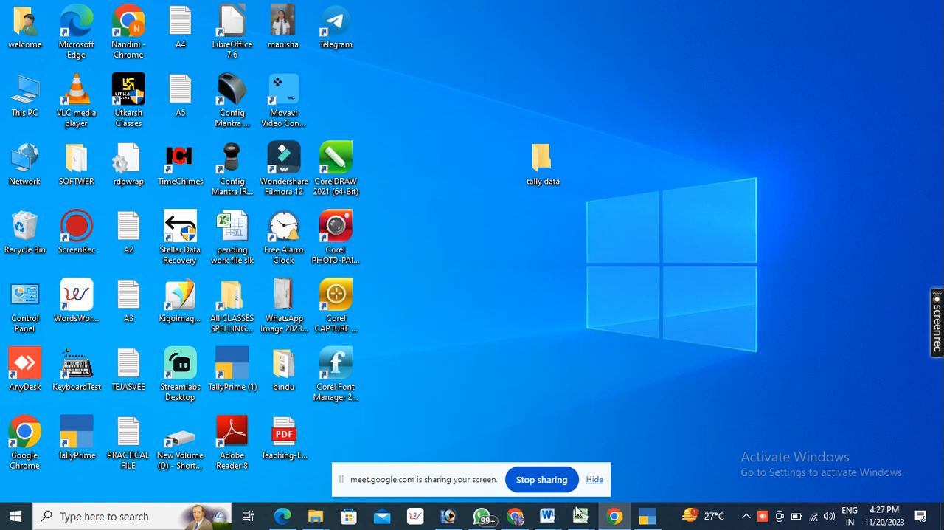
- Return to TallyPrime and choose the Desktop's "tally data" folder again from the drives as the backup destination path
left_click(646, 516)
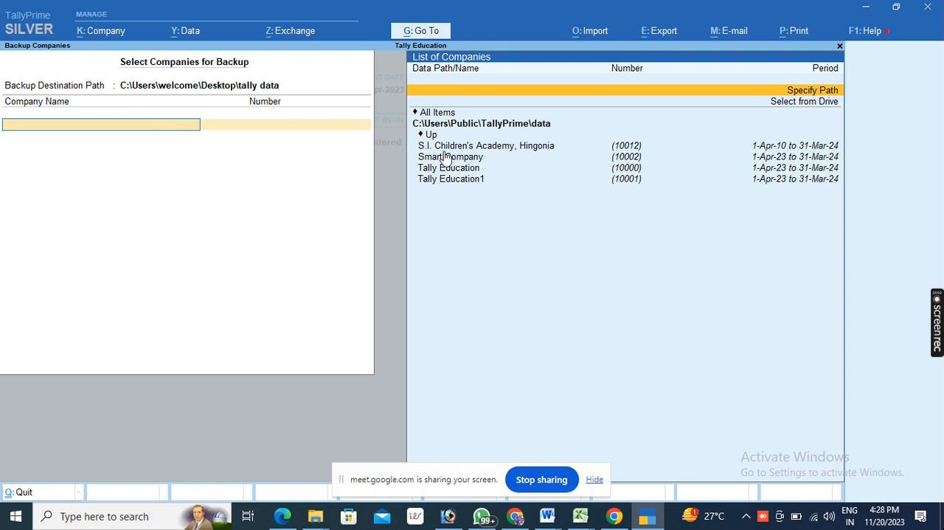
left_click(150, 89)
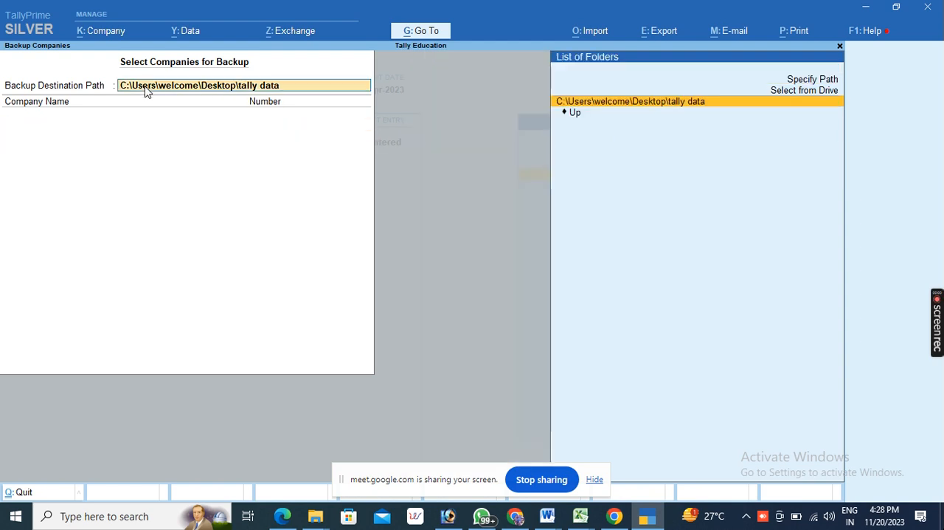
left_click(783, 91)
left_click(784, 93)
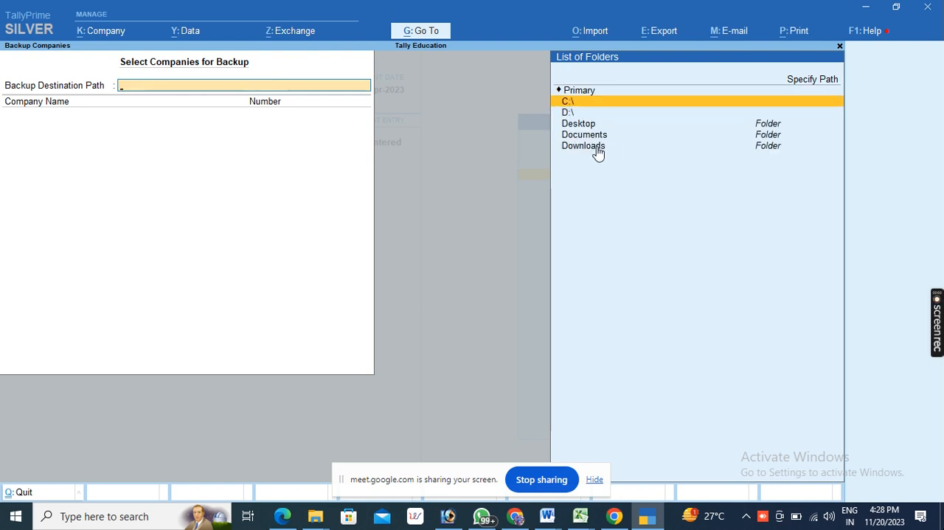
left_click(581, 126)
left_click(581, 125)
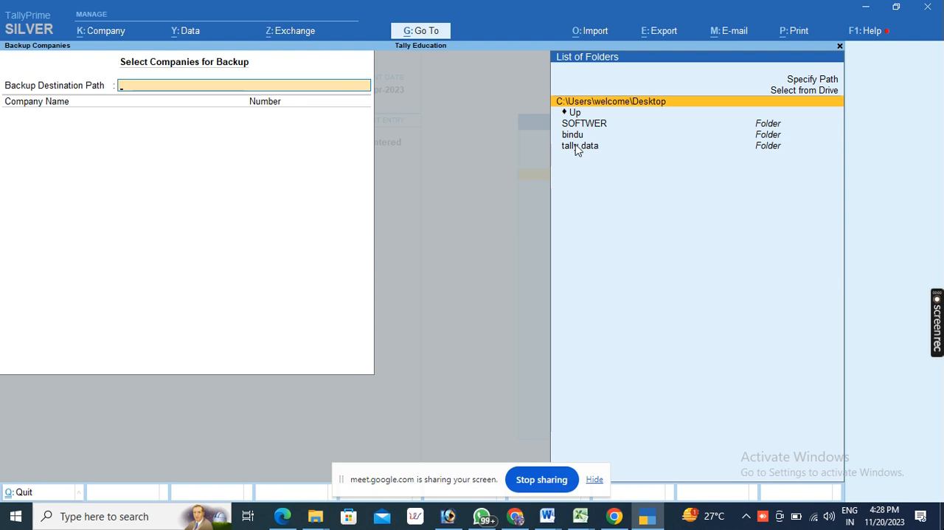
left_click(570, 150)
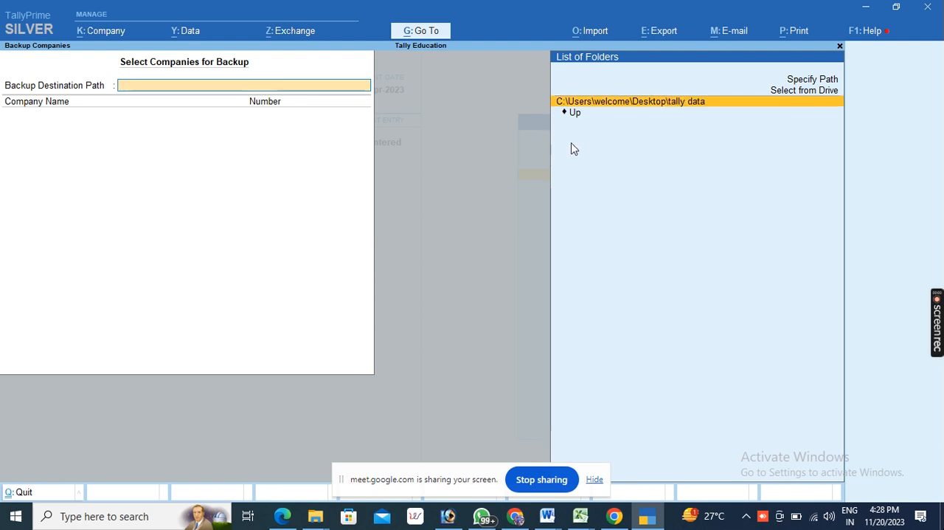
left_click(622, 104)
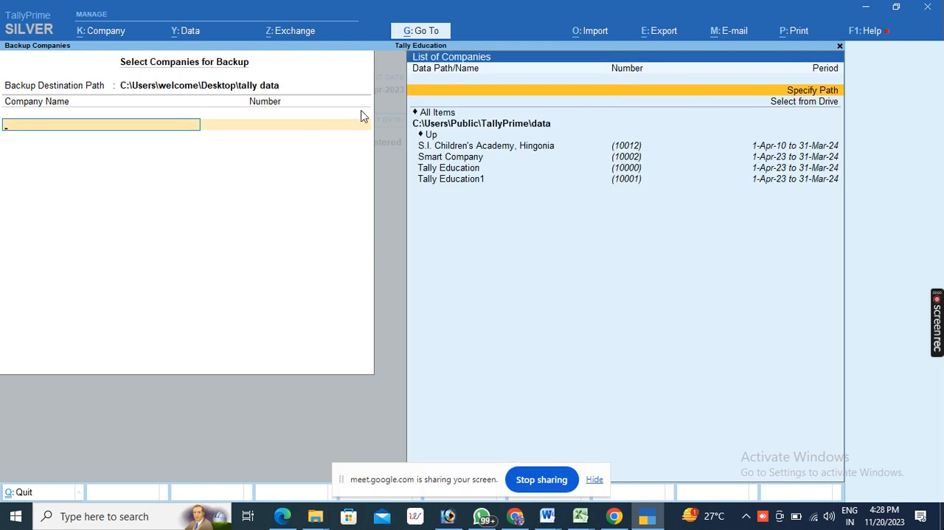
- Select S.I. Children's Academy, Hingonia and Tally Education for the backup, clearing the extra Smart Company entry
left_click(443, 147)
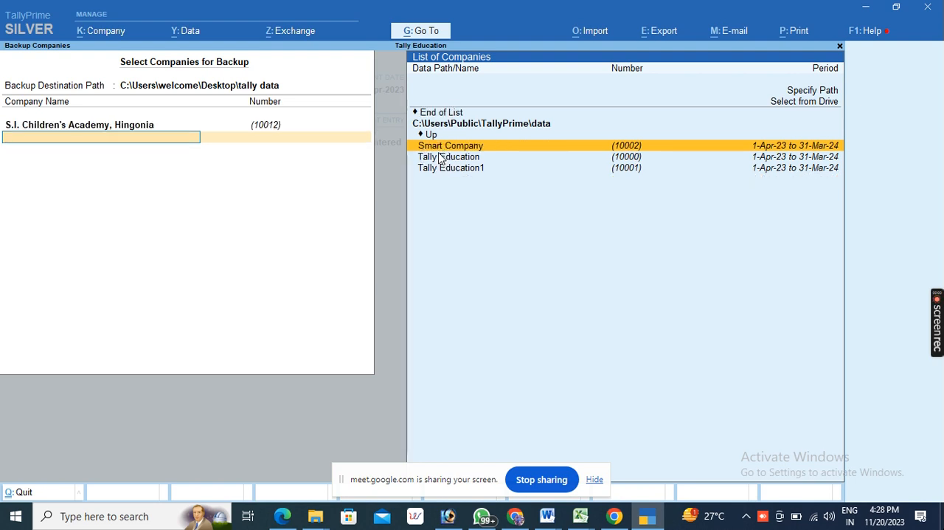
left_click(432, 158)
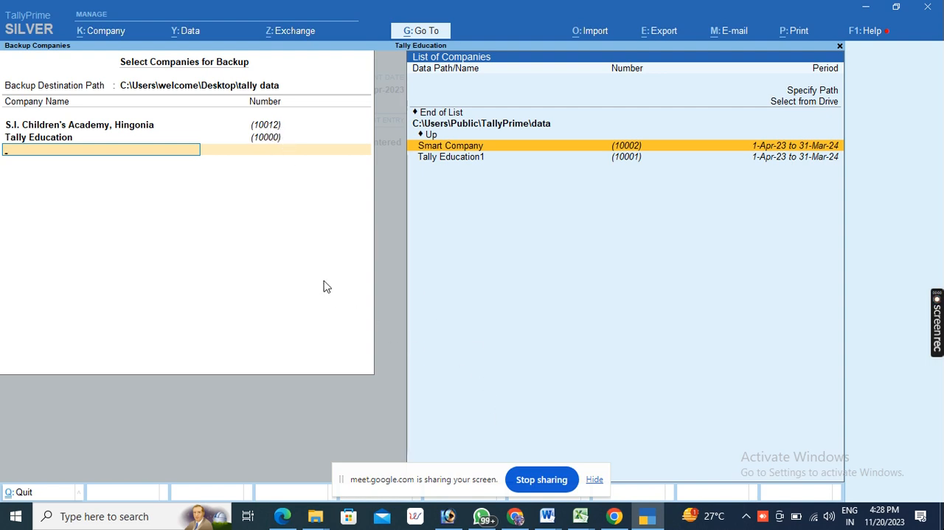
key("Return")
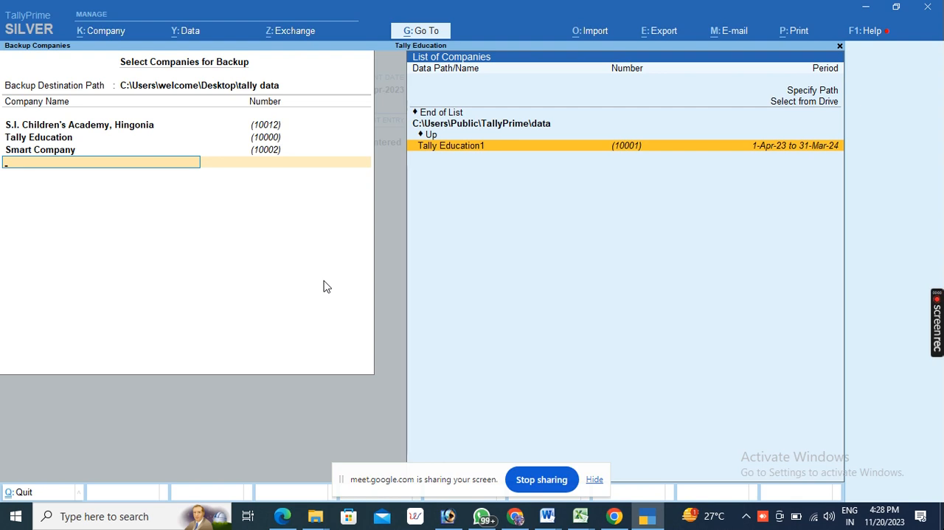
key("Up")
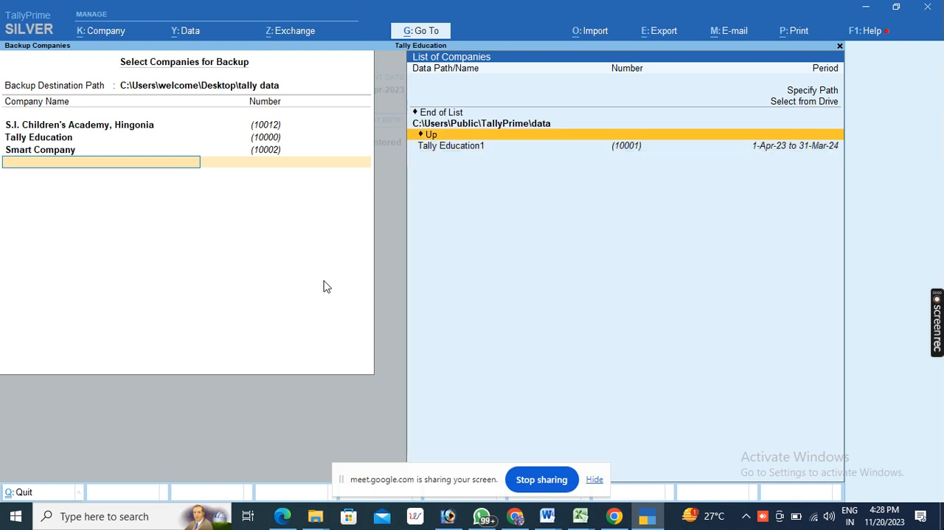
left_click(57, 151)
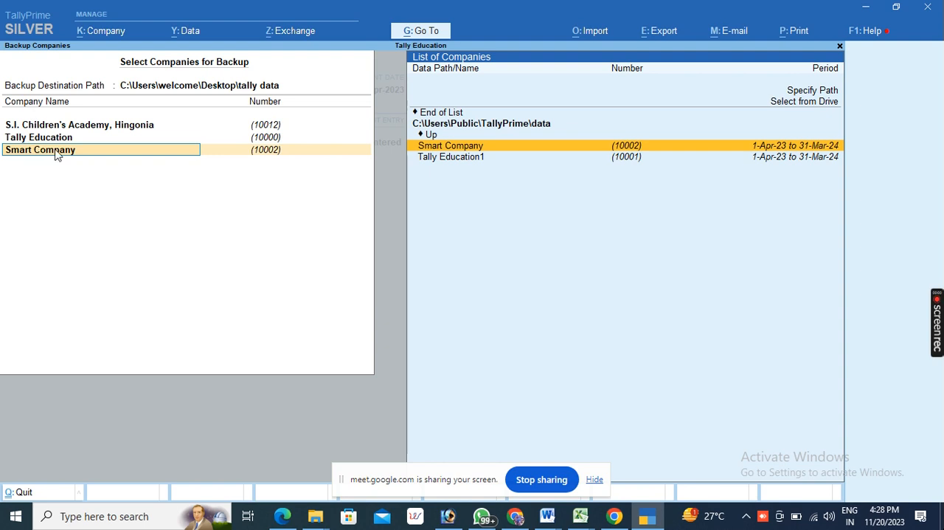
left_click(447, 117)
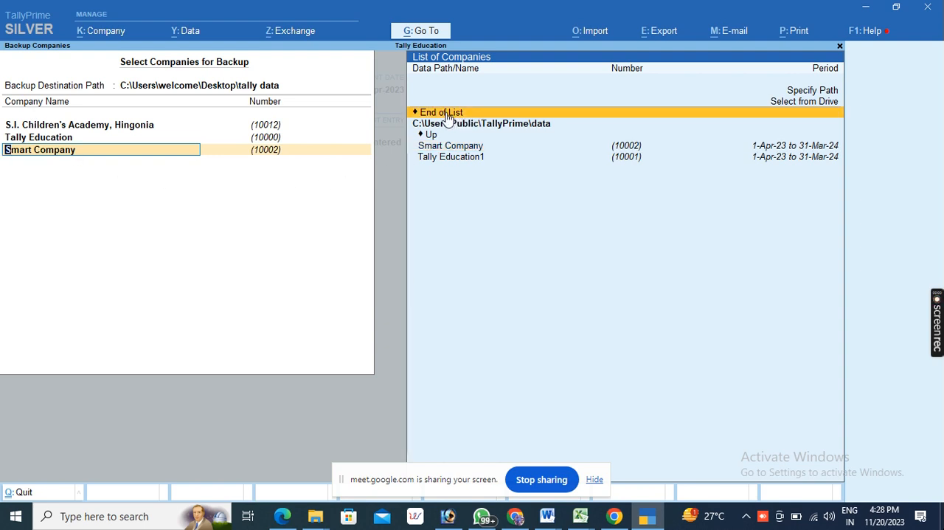
key("BackSpace")
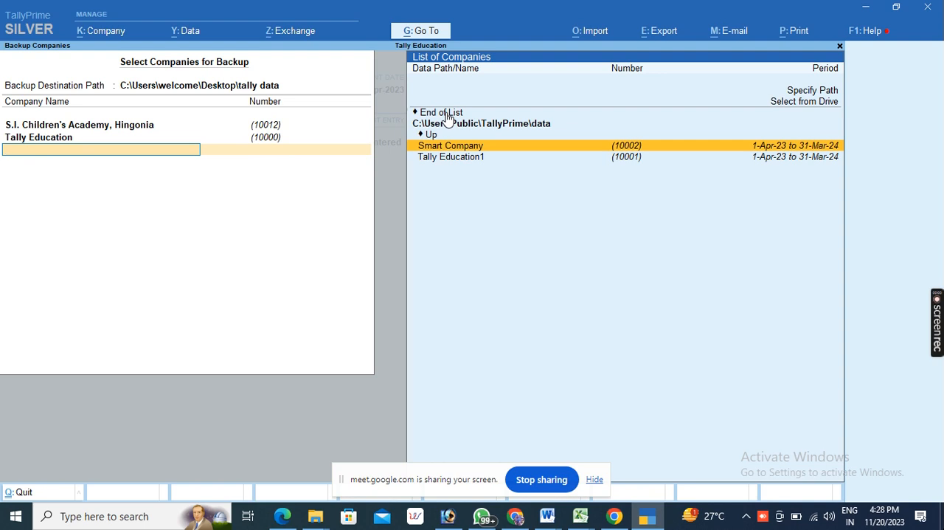
- Accept the backup of the two selected companies and decline overwriting the backup file TBK900_10012.001
left_click(438, 116)
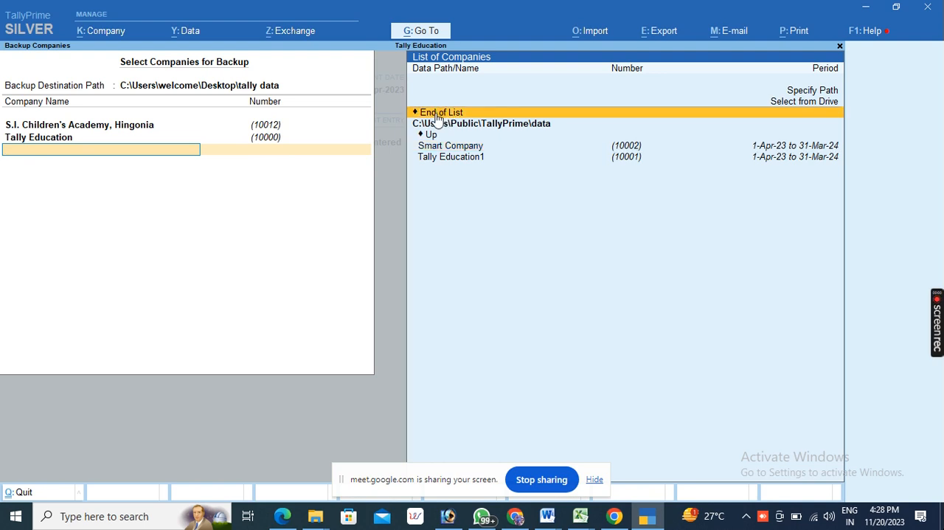
left_click(438, 116)
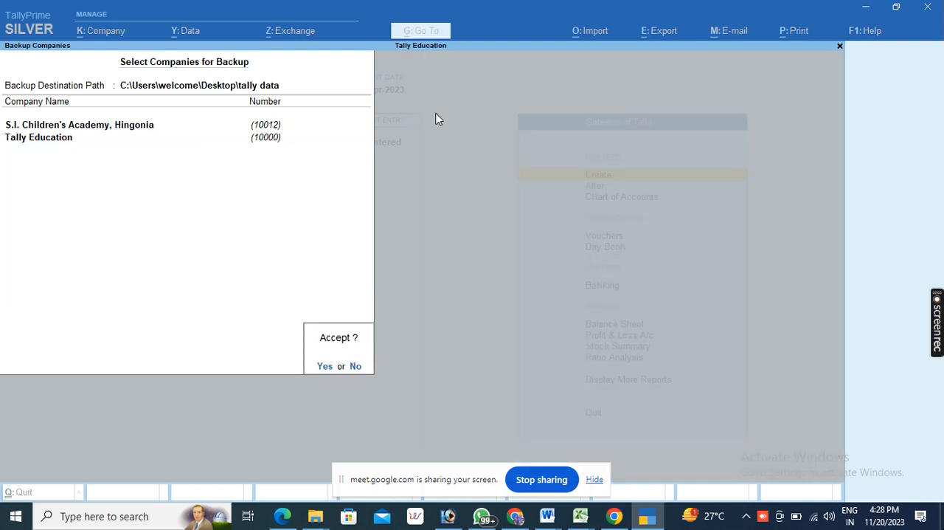
key("Return")
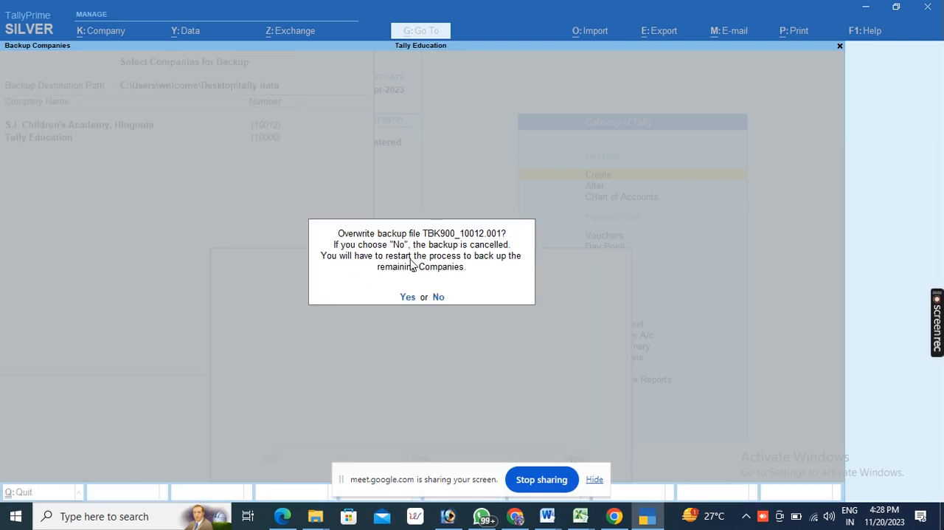
left_click(438, 296)
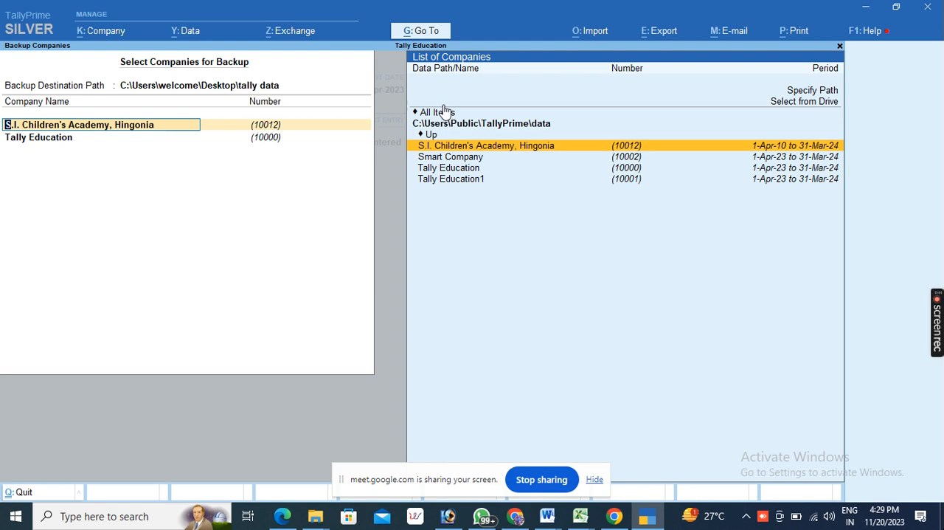
- Reduce the backup selection to S.I. Children's Academy, Hingonia, decline overwriting TBK900_10012.001, and leave the backup form
left_click(49, 140)
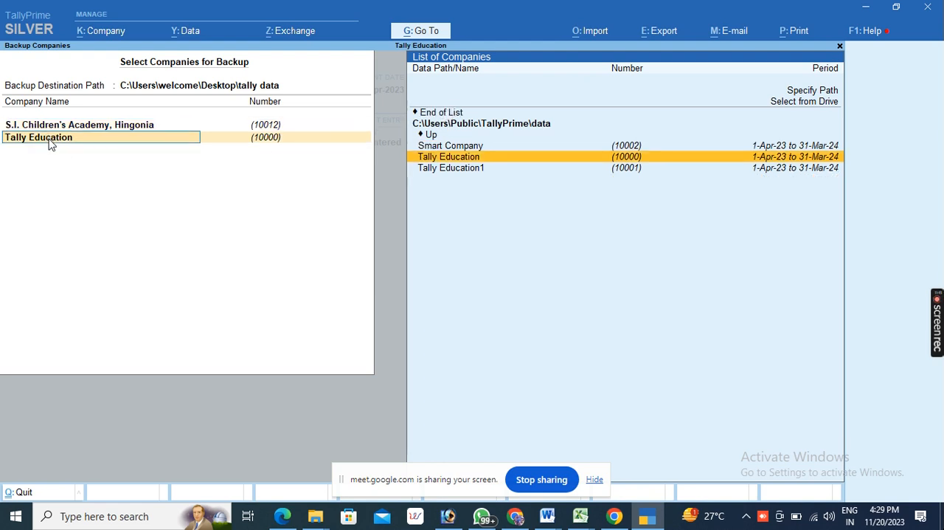
left_click(433, 114)
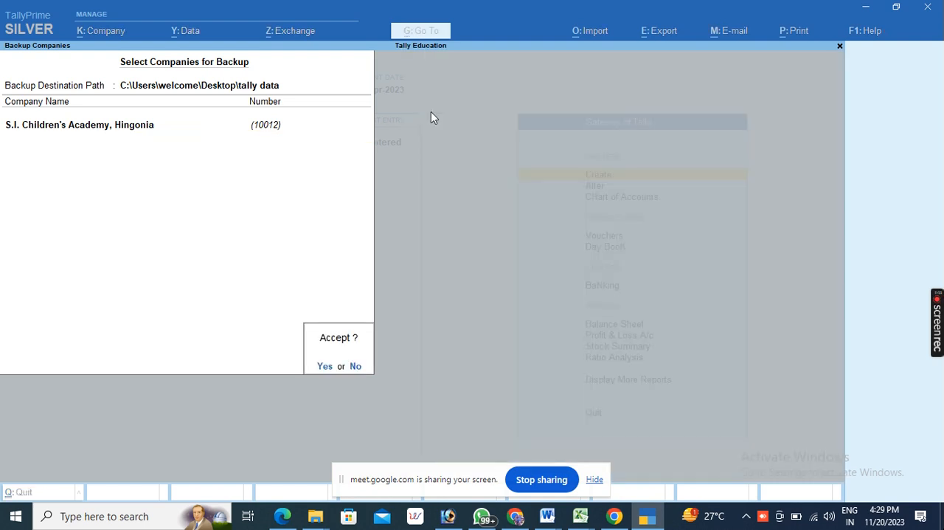
key("Return")
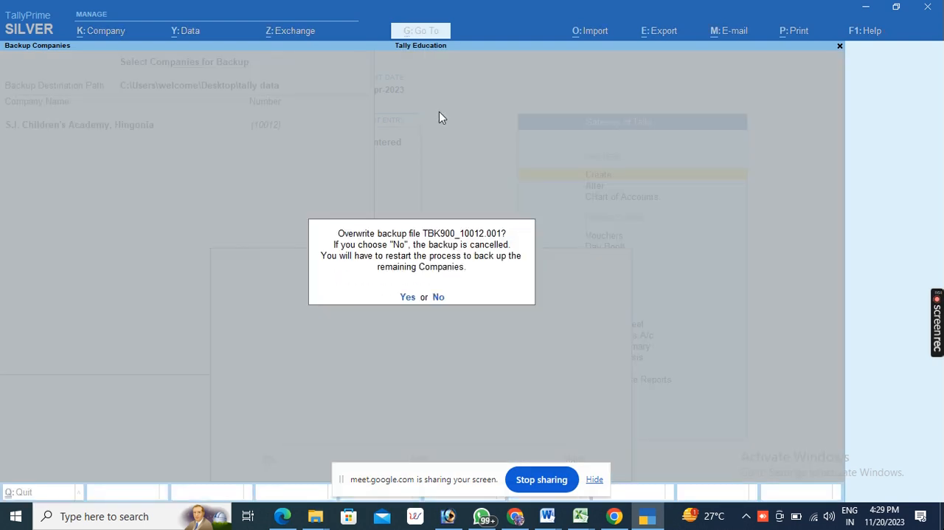
left_click(438, 296)
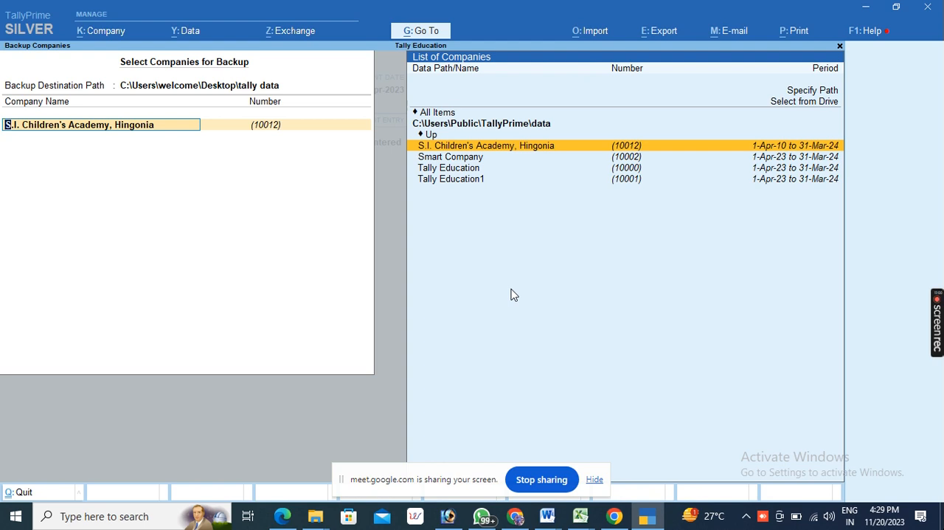
key("BackSpace")
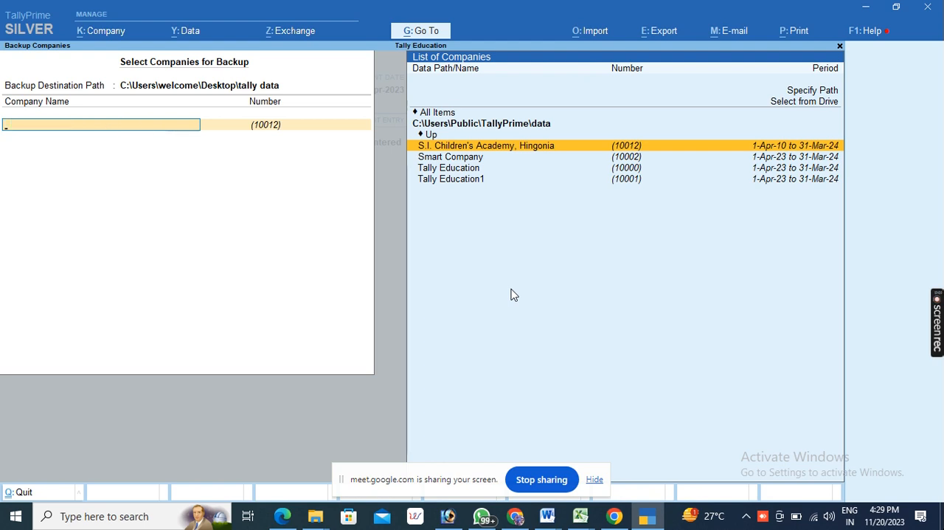
key("Escape")
key("Return")
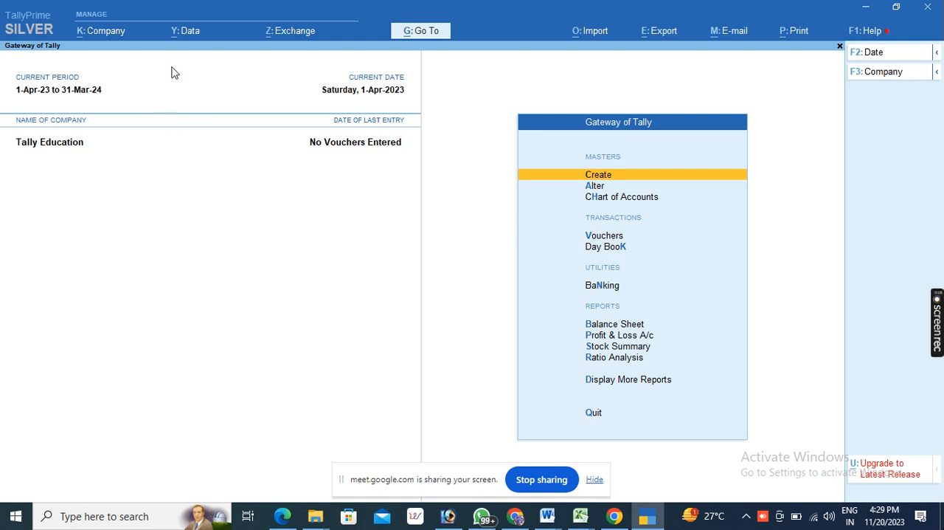
- Start a new company backup with Smart Company selected and set the destination path to the Desktop's "tally data" folder
left_click(181, 31)
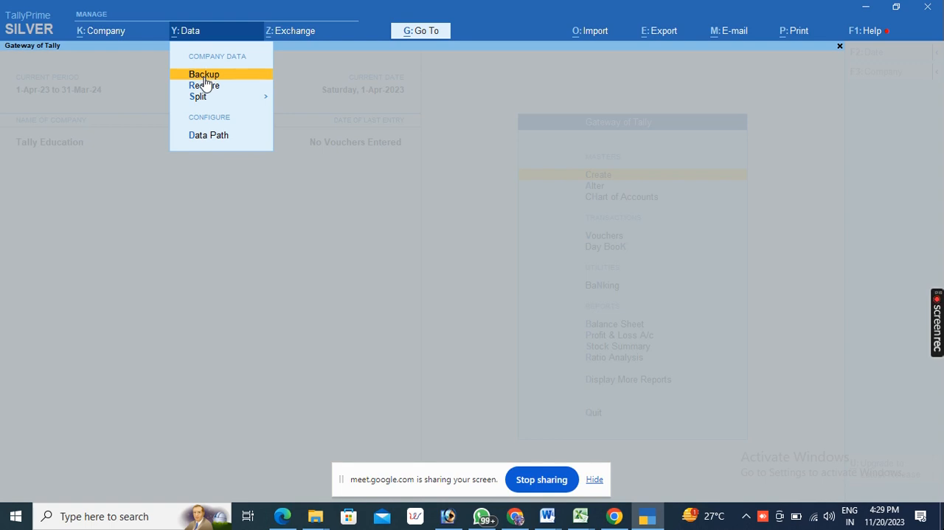
left_click(206, 76)
left_click(442, 159)
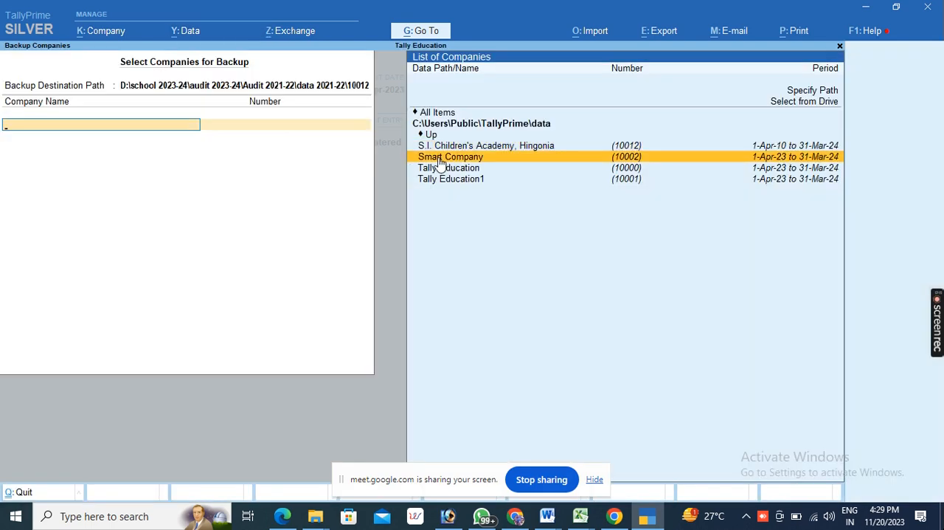
left_click(461, 160)
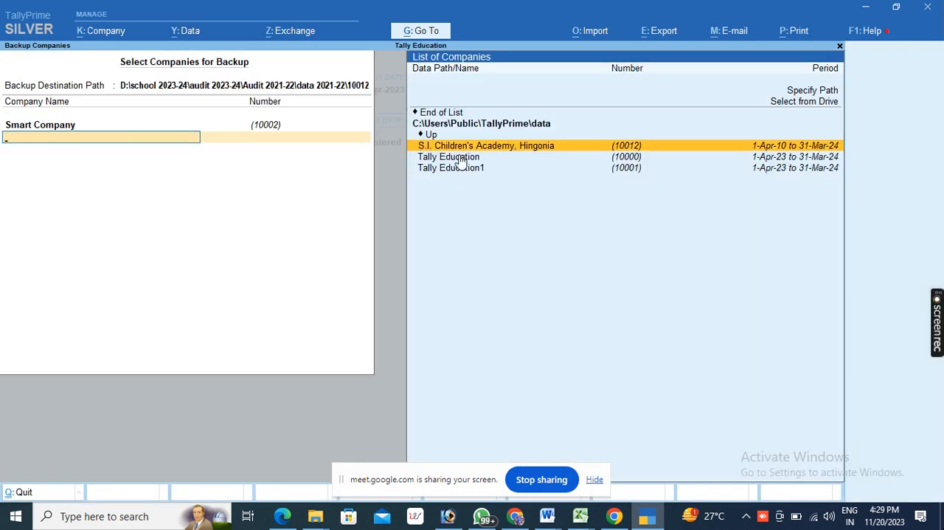
left_click(277, 87)
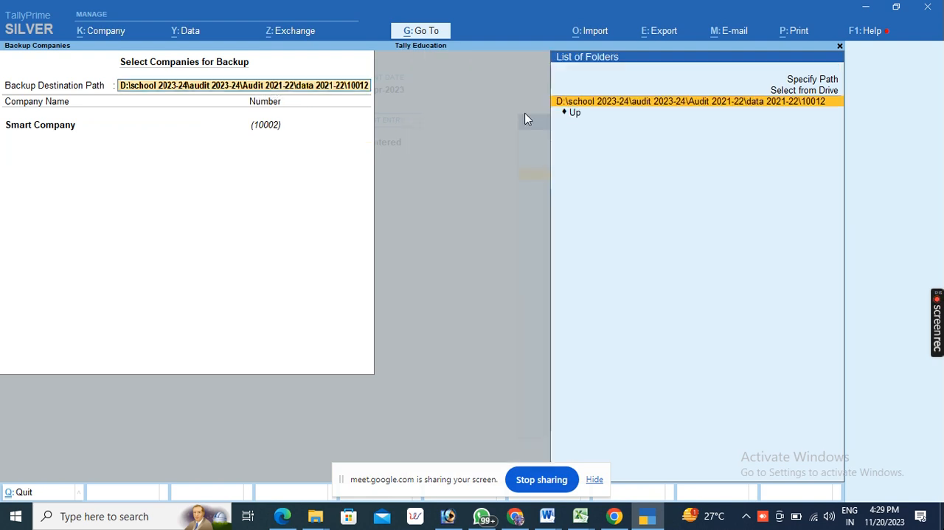
left_click(807, 92)
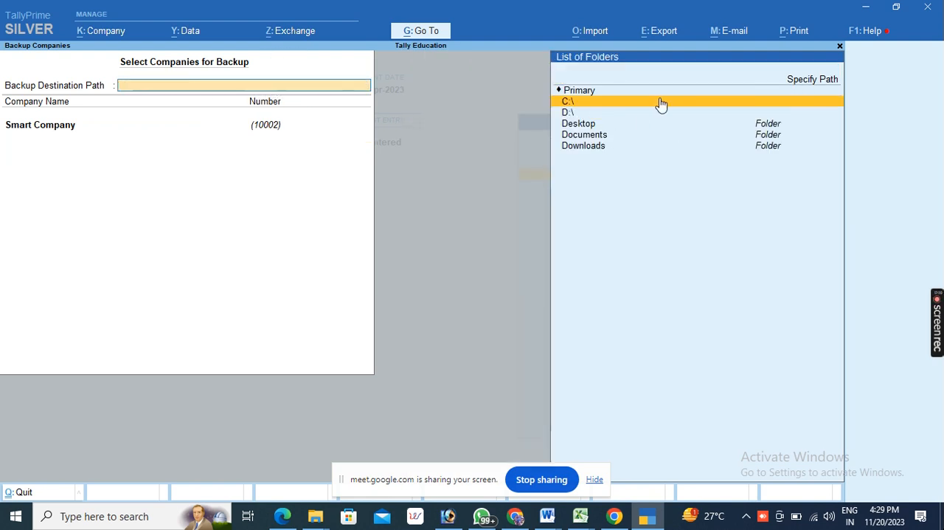
left_click(573, 126)
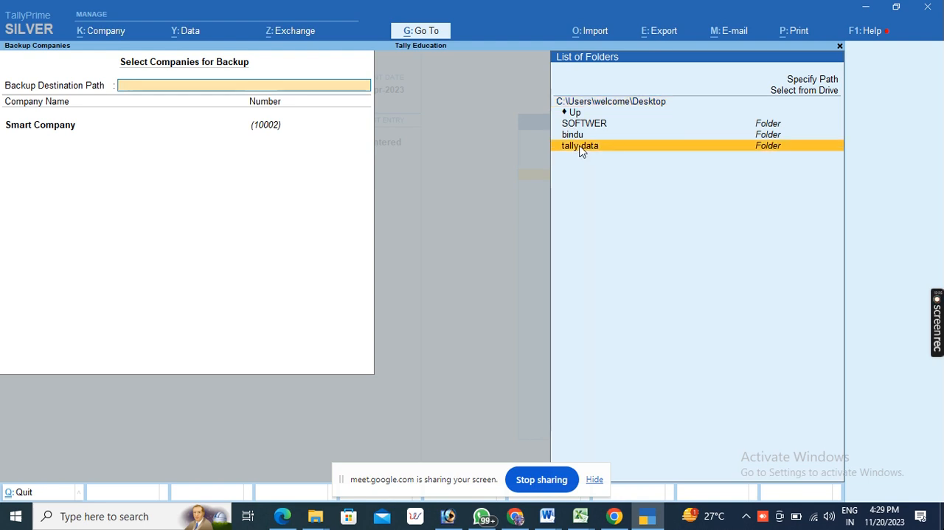
left_click(580, 148)
left_click(606, 102)
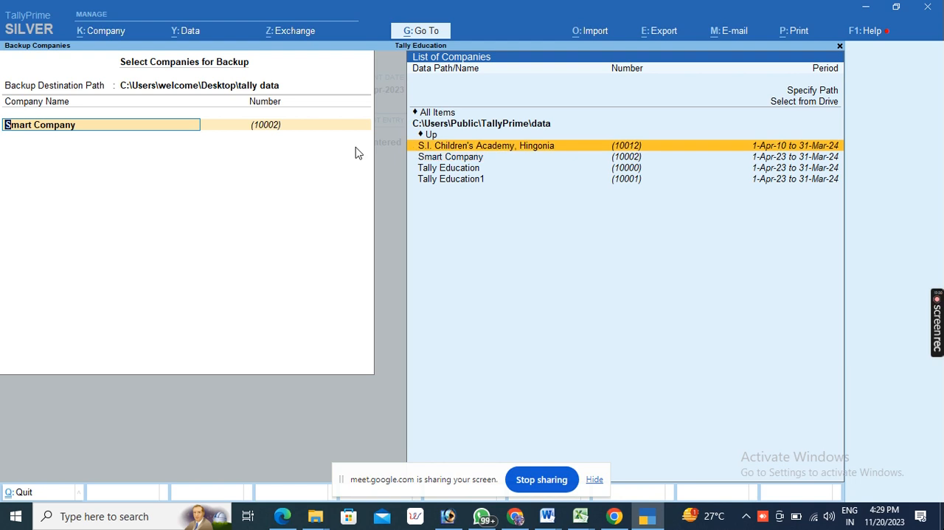
- Replace Smart Company with S.I. Children's Academy, Hingonia in the backup selection, end the list and accept the backup
left_click(478, 148)
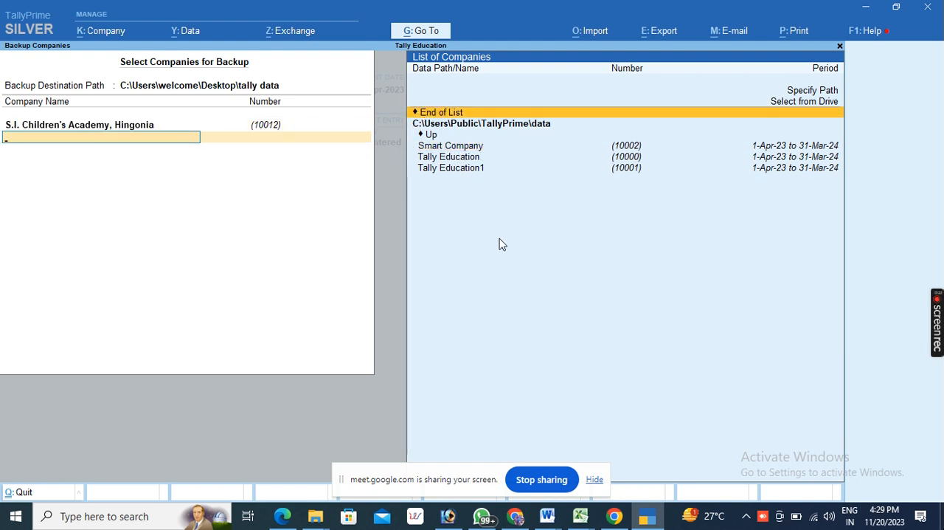
left_click(428, 113)
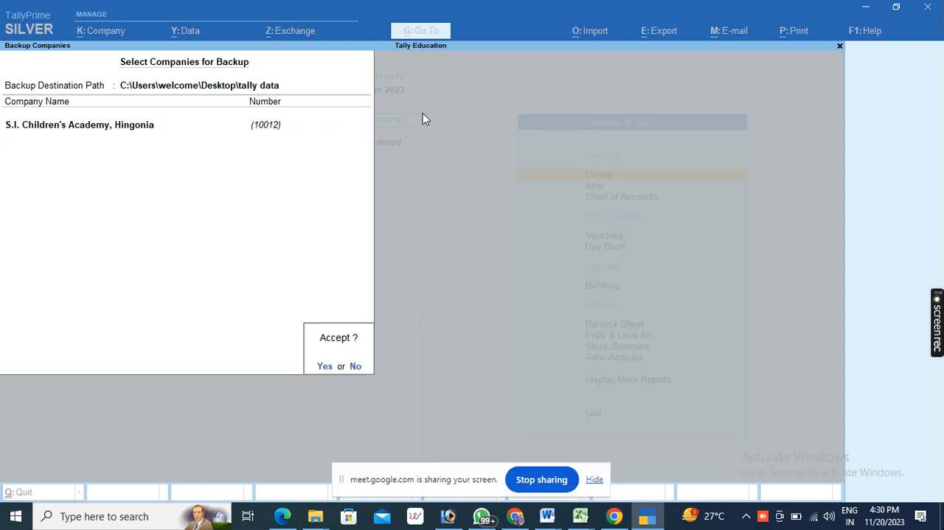
key("Return")
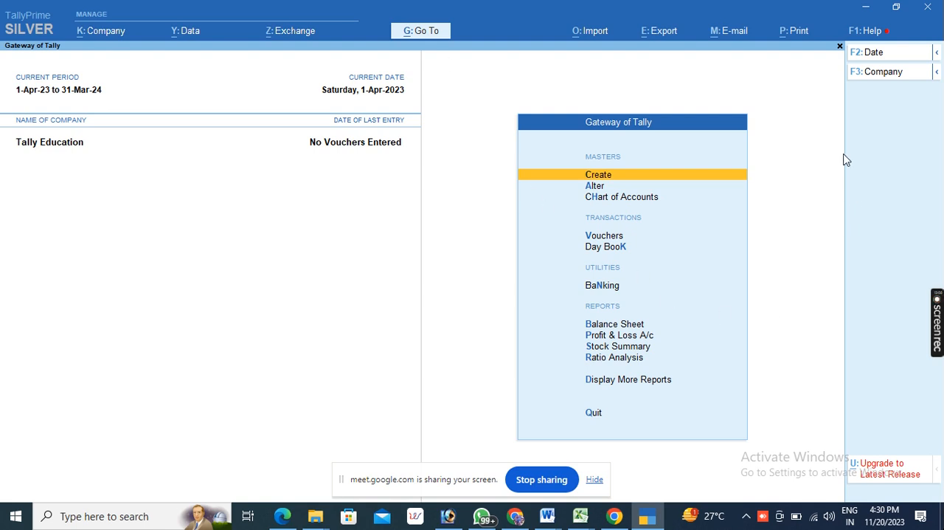
- Check the desktop's "tally data" folder for the new backup file and return to TallyPrime
left_click(865, 8)
double_click(559, 183)
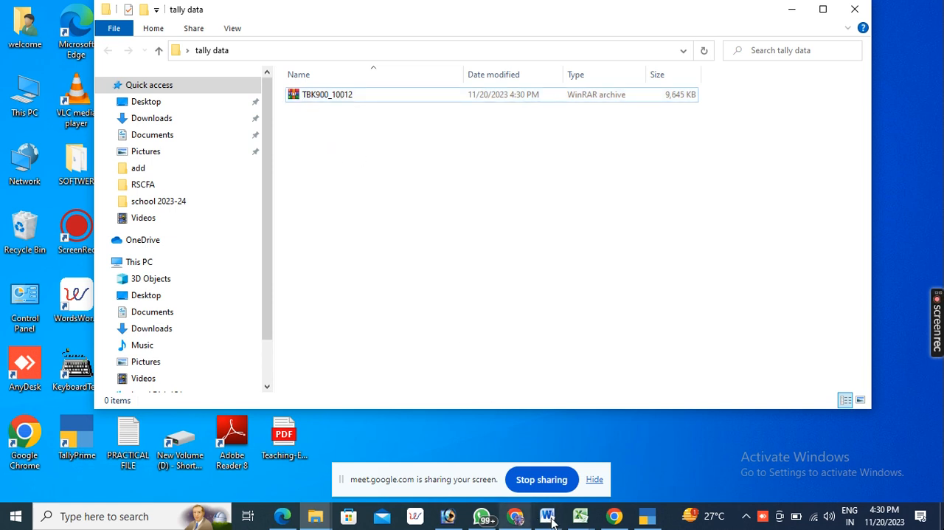
left_click(646, 517)
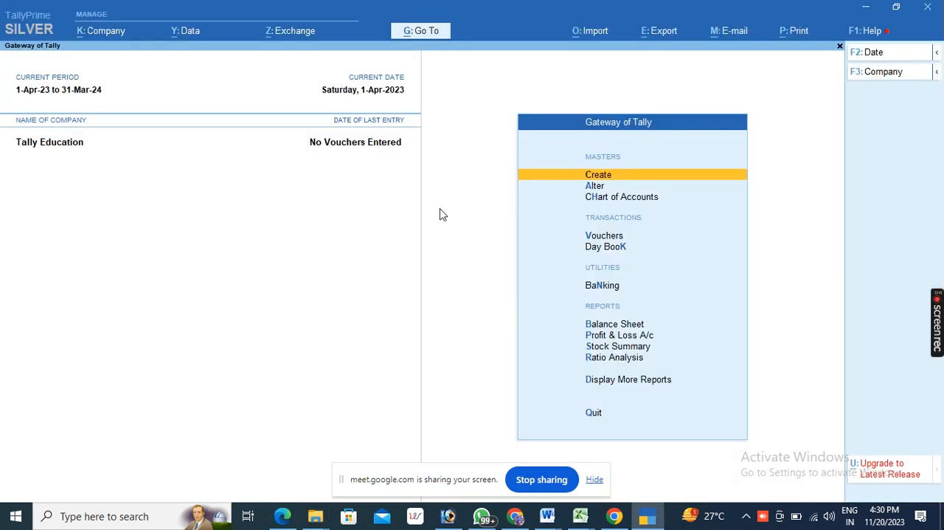
- Start a company restore and set the restore destination path to the Desktop's "tally data" folder
left_click(181, 33)
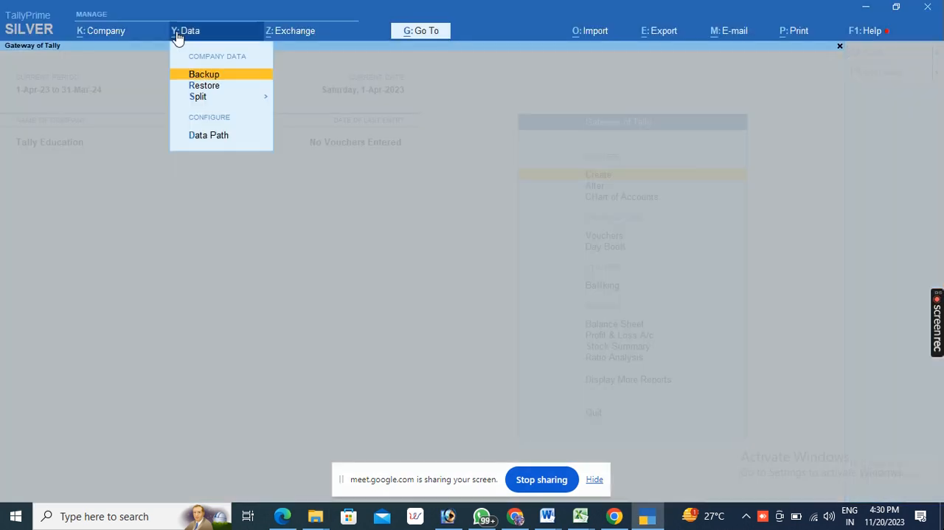
left_click(209, 87)
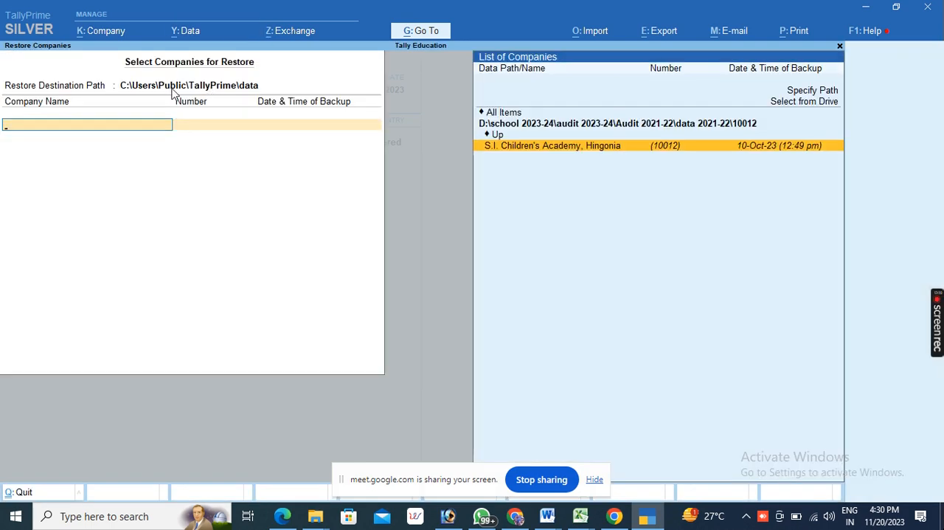
left_click(173, 89)
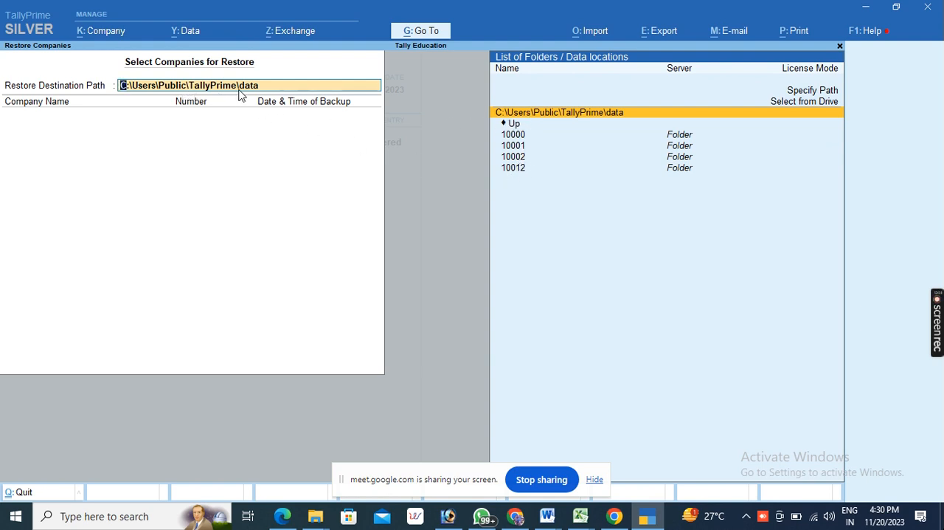
left_click(786, 103)
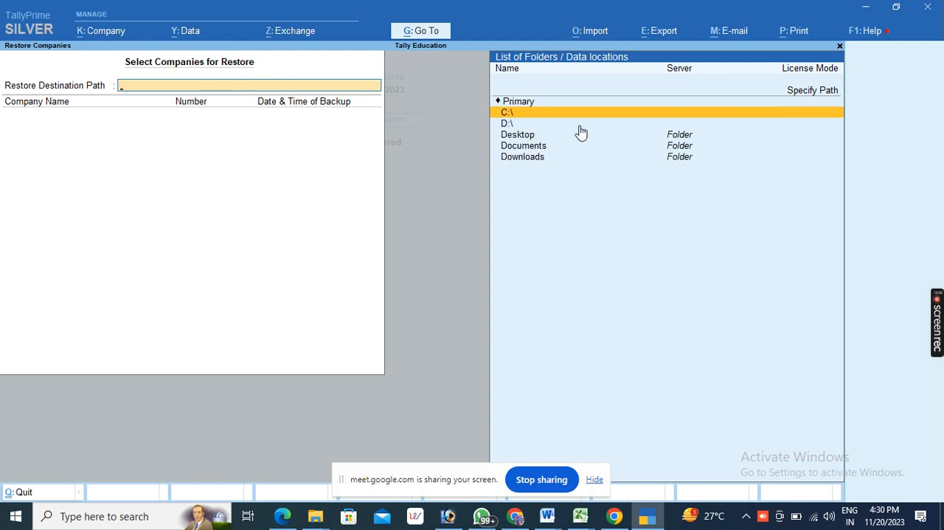
left_click(514, 139)
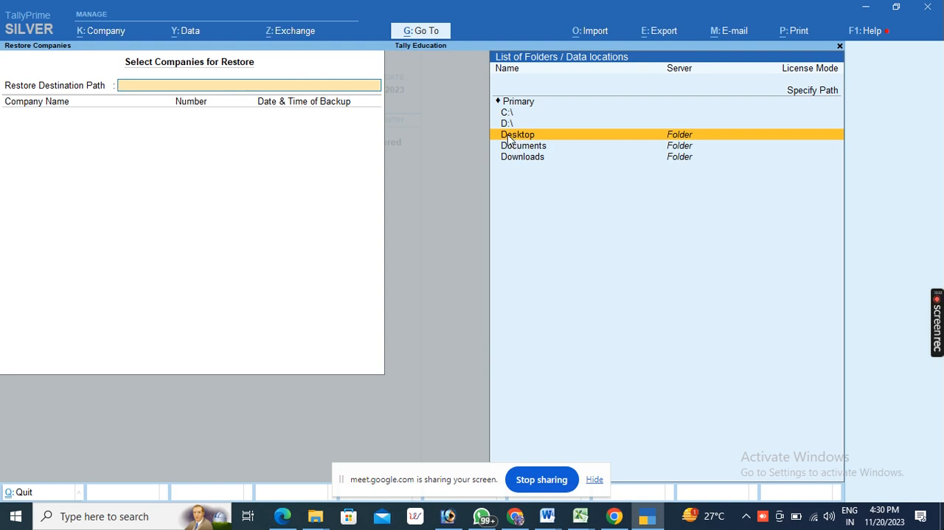
left_click(514, 140)
left_click(518, 148)
left_click(518, 148)
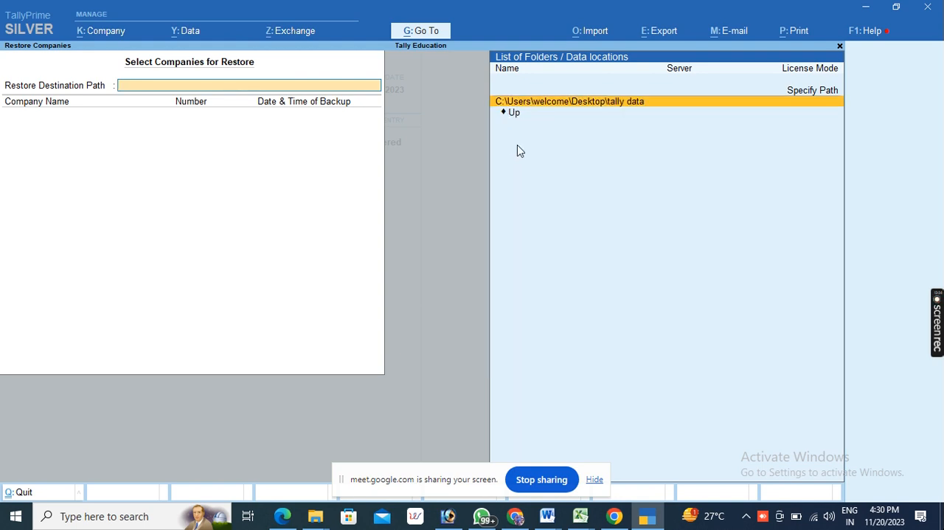
left_click(518, 101)
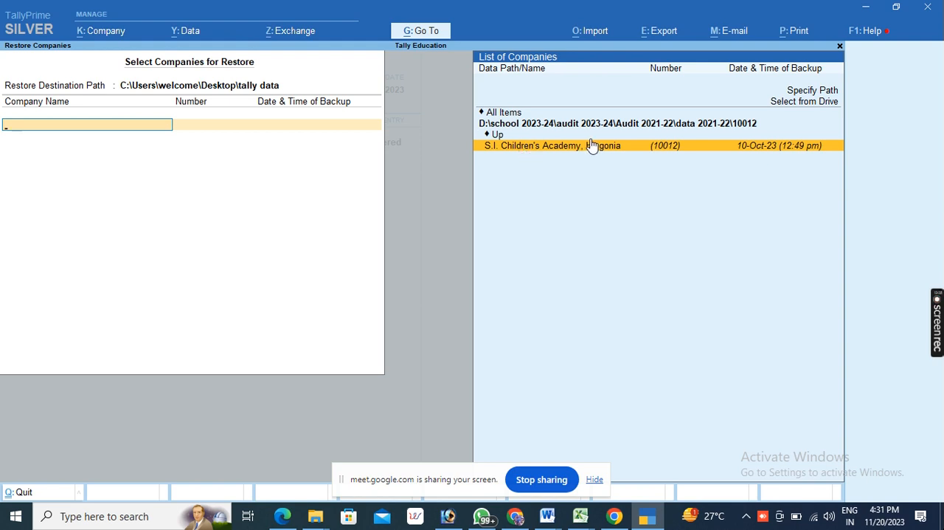
- Select S.I. Children's Academy, Hingonia as the company to restore, end the list and accept the restore
left_click(547, 148)
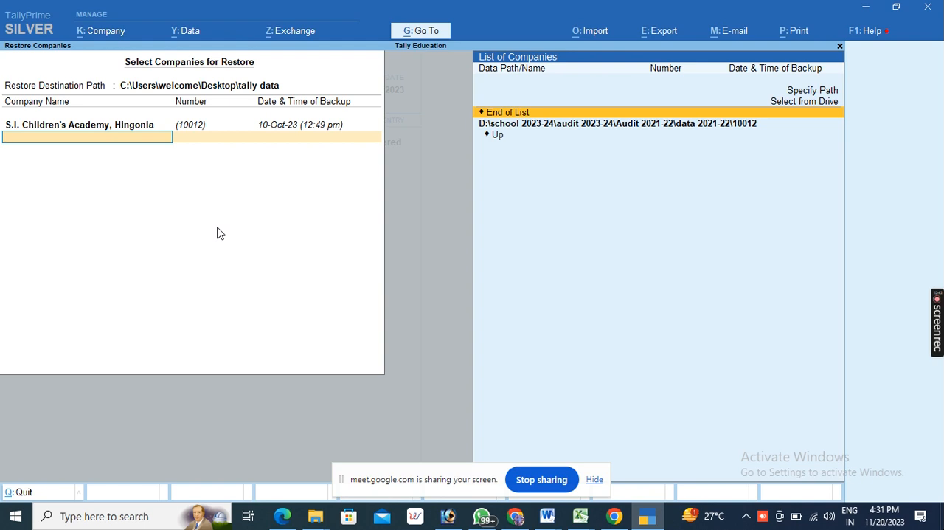
key("Return")
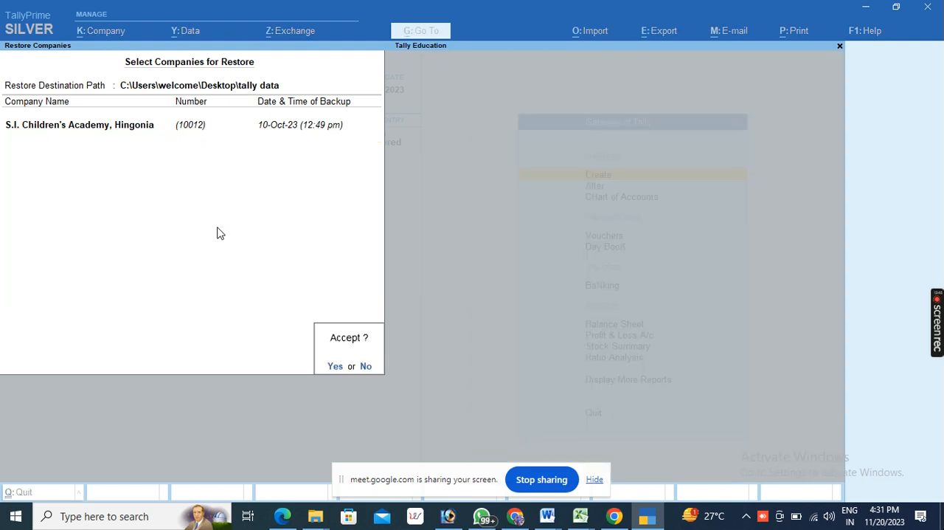
key("Return")
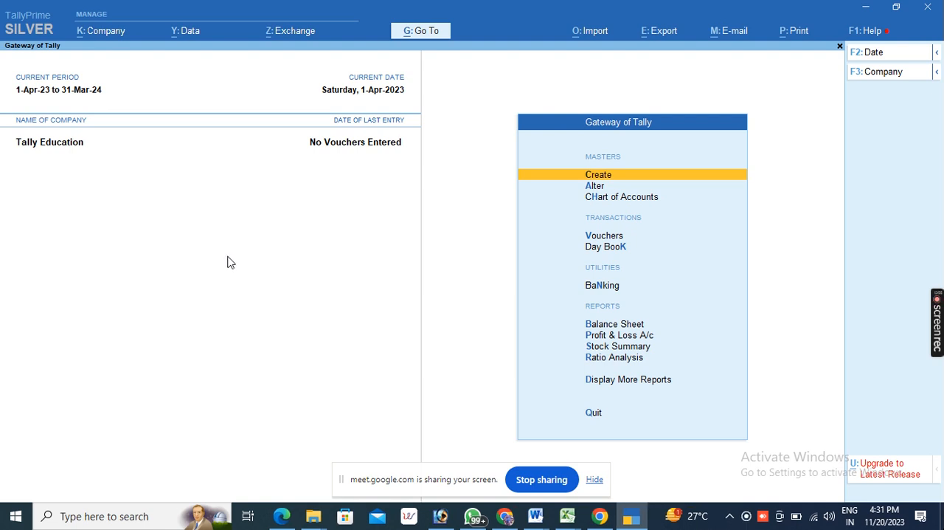
- Verify the company data of Tally Education for splitting and return to the Gateway of Tally
left_click(182, 39)
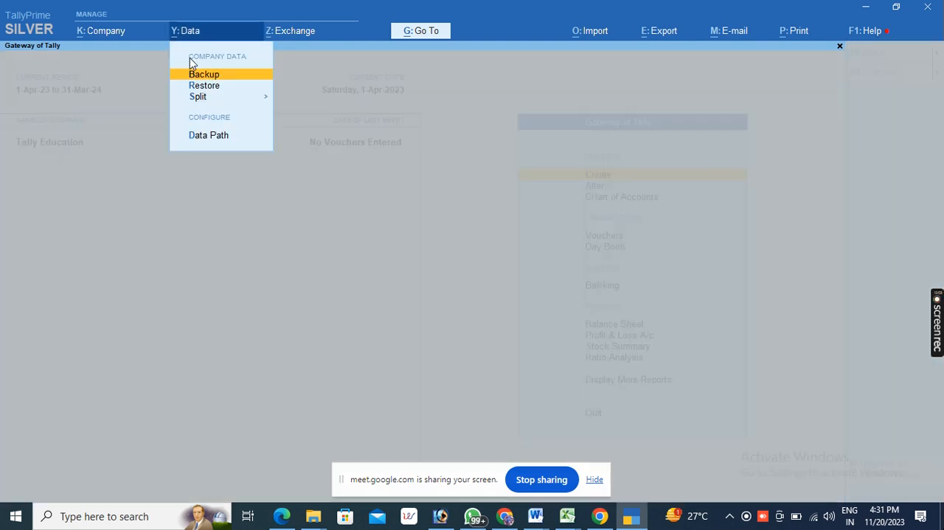
left_click(202, 103)
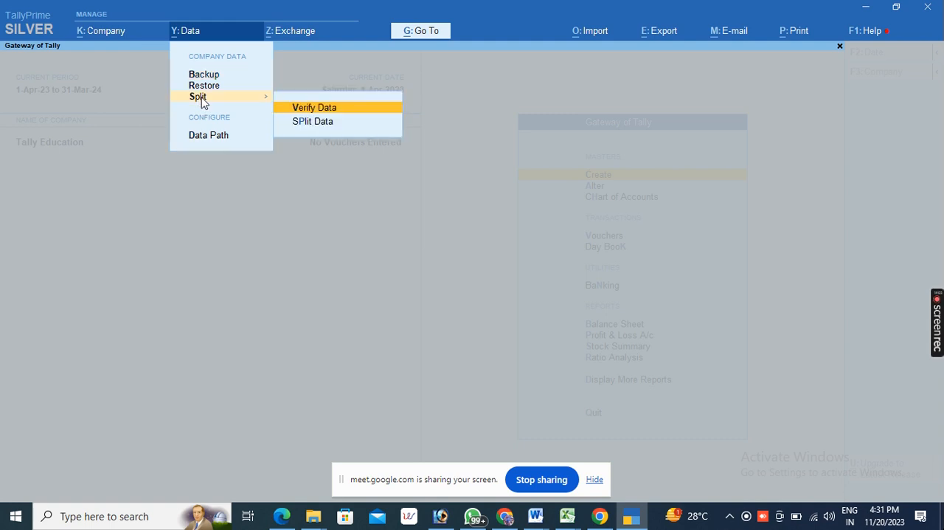
left_click(316, 117)
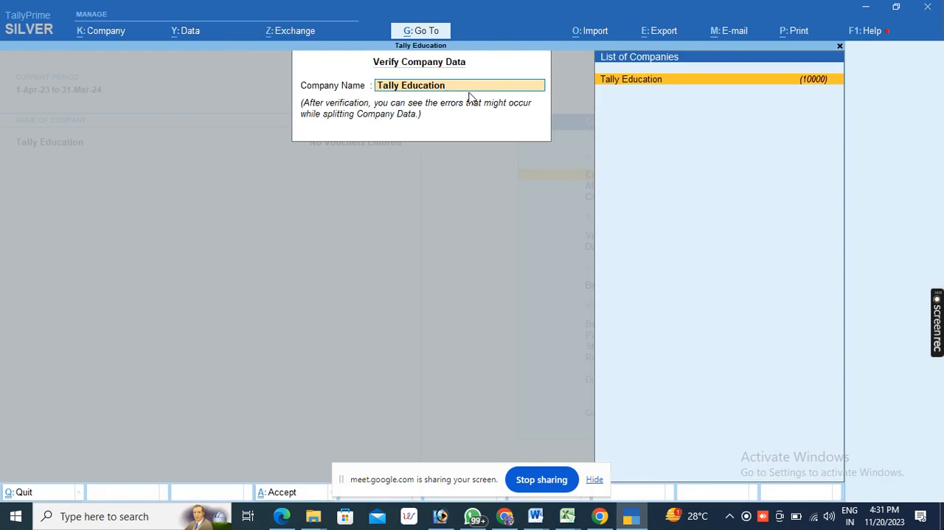
key("Return")
key("Return")
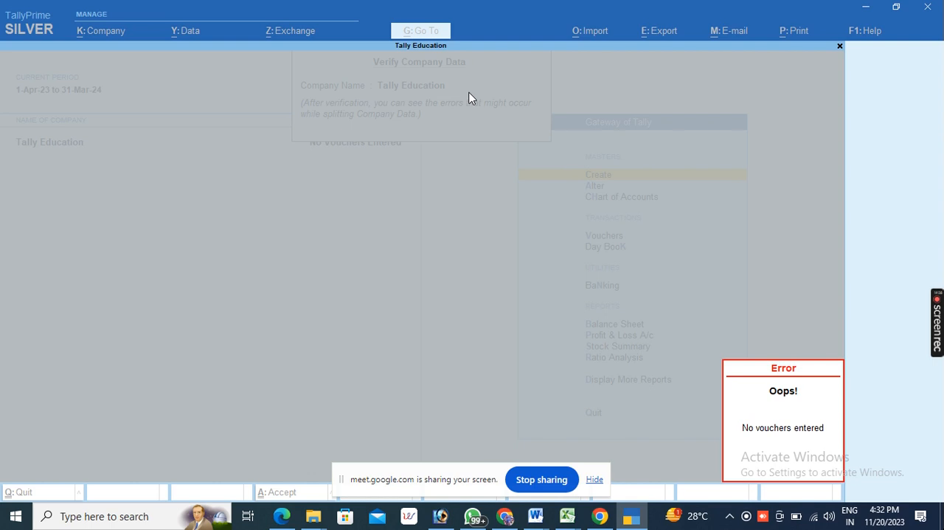
key("Escape")
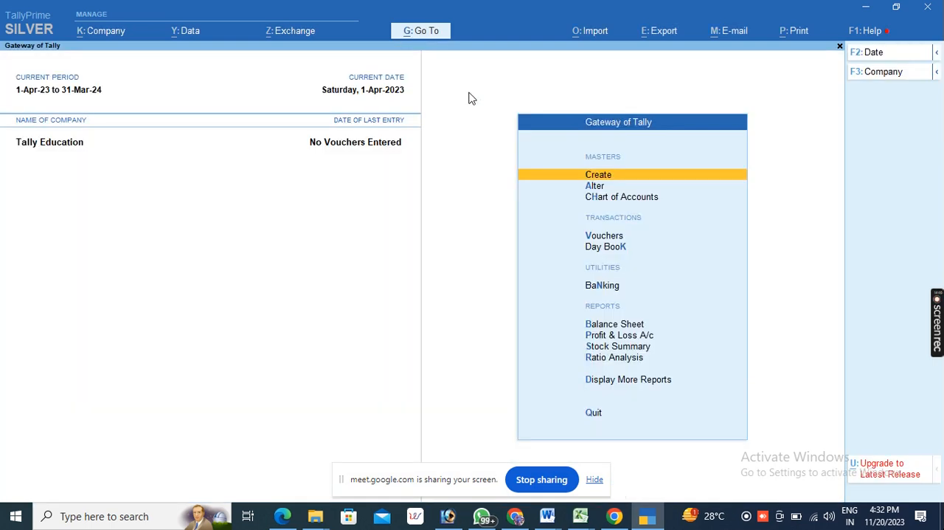
left_click(185, 34)
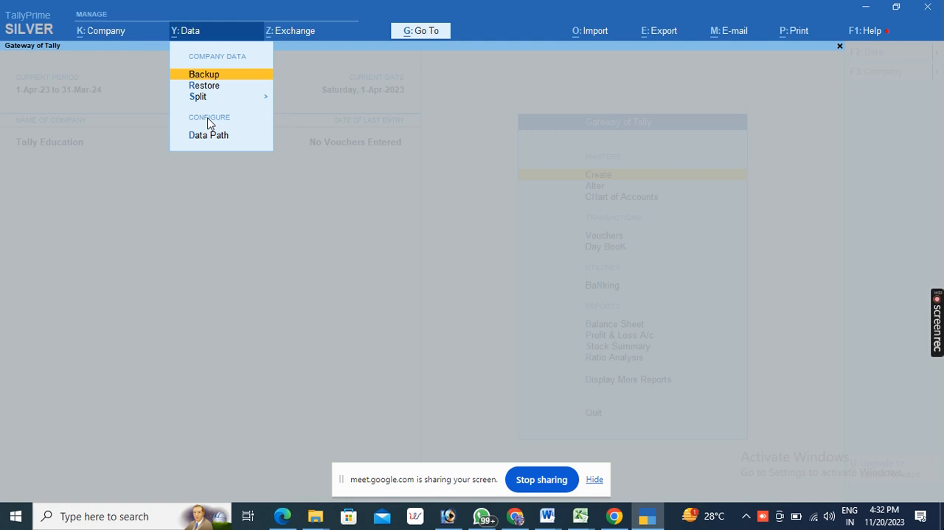
left_click(330, 177)
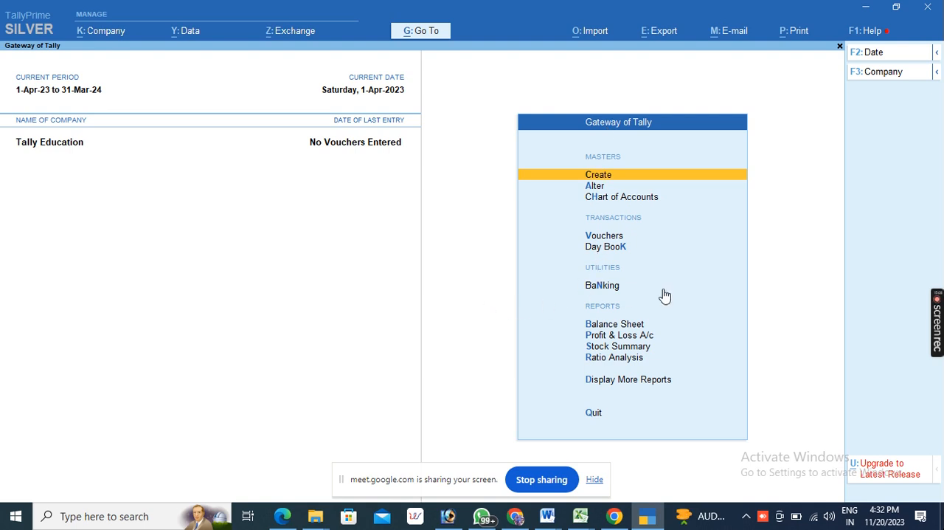
- Examine the company features settings of Tally Education and return to the Gateway of Tally
key("F11")
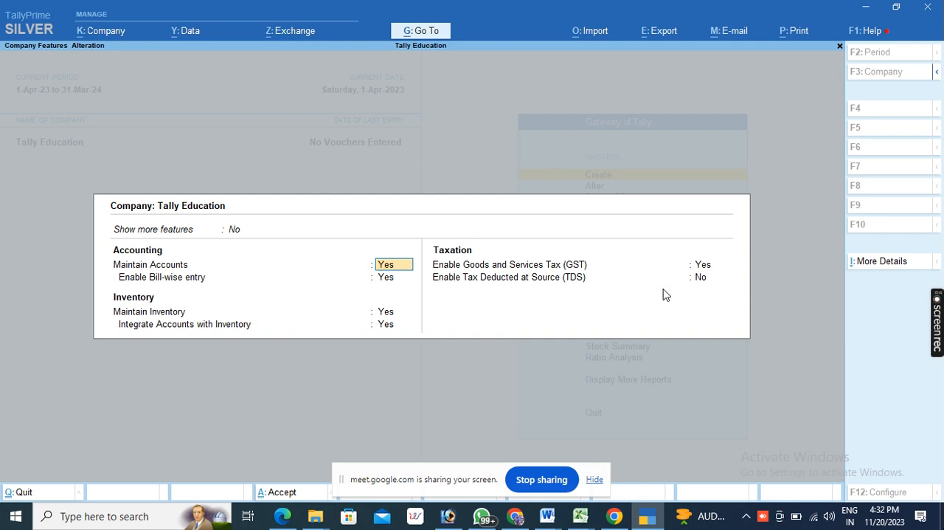
key("BackSpace")
key("Escape")
key("y")
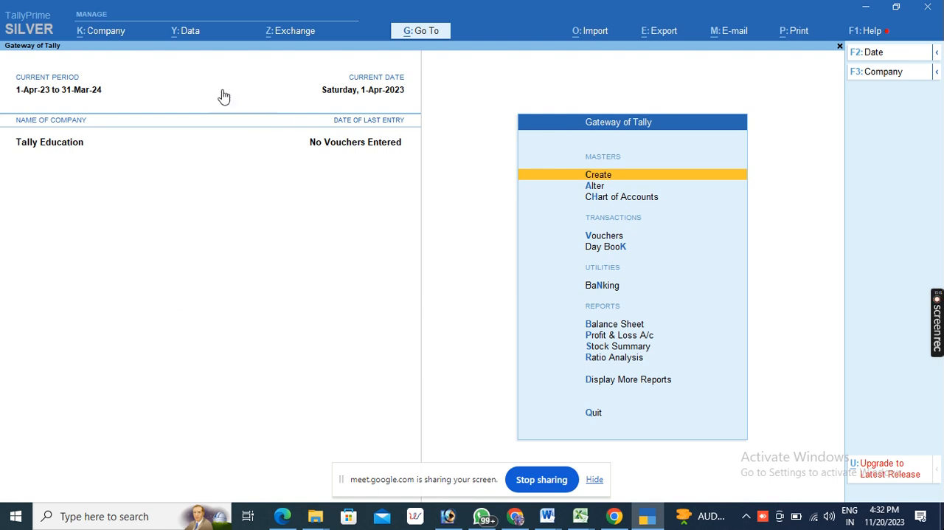
- Examine the company data path and company backup path in the data path configuration and leave it
left_click(186, 35)
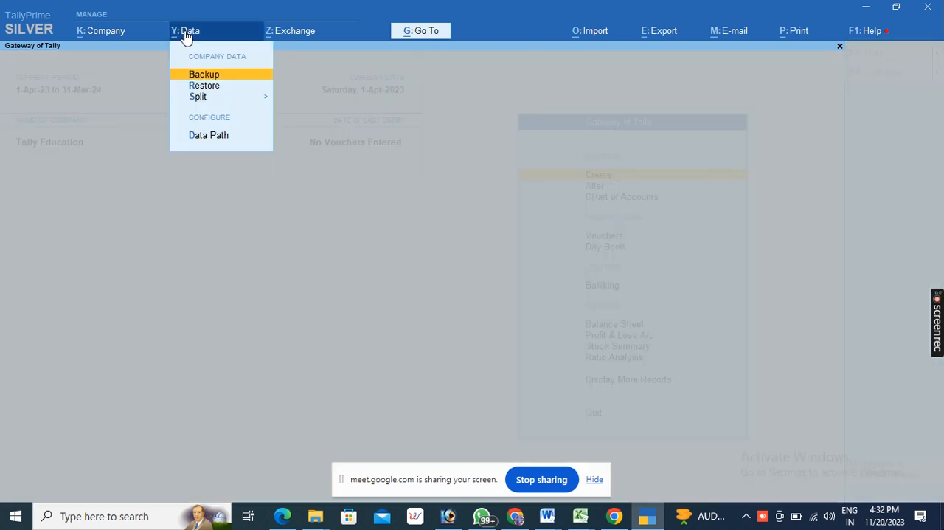
left_click(204, 138)
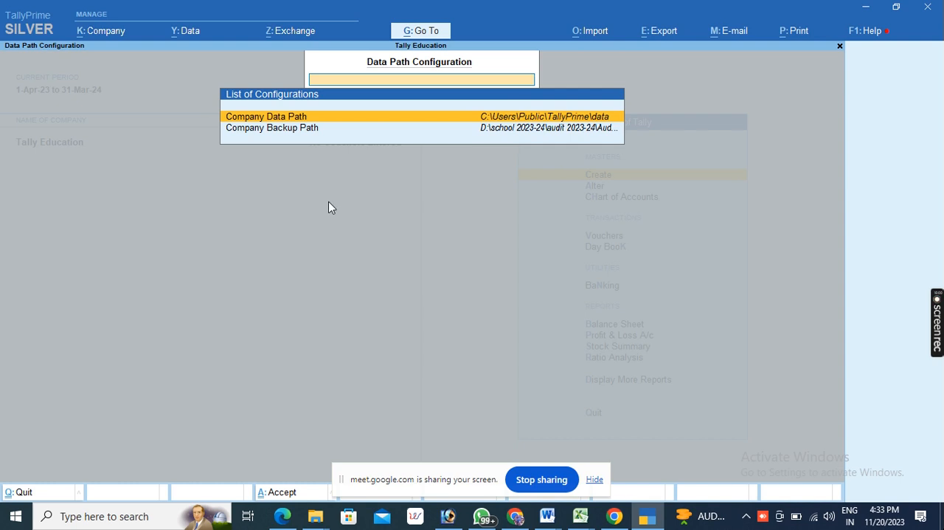
key("Escape")
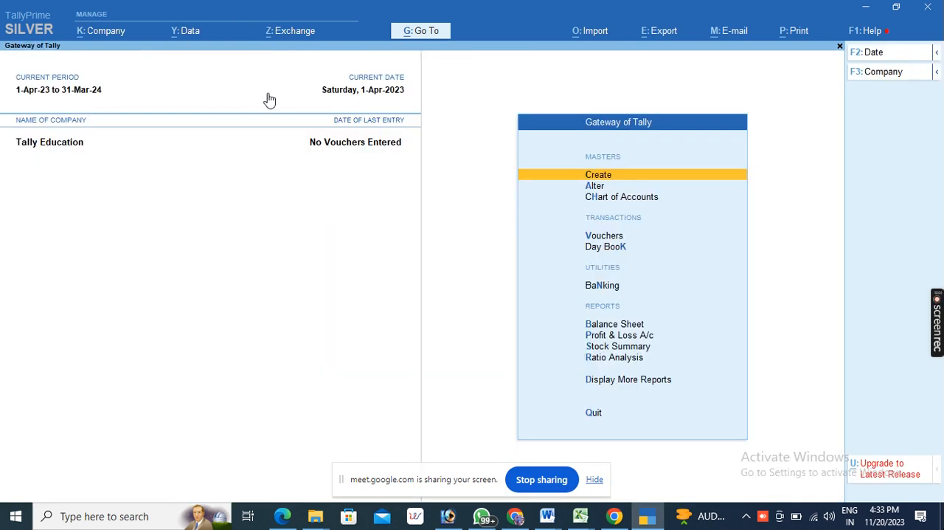
- Look through the Exchange options and the Go To list of reports, and return to the Gateway of Tally
left_click(185, 38)
left_click(288, 33)
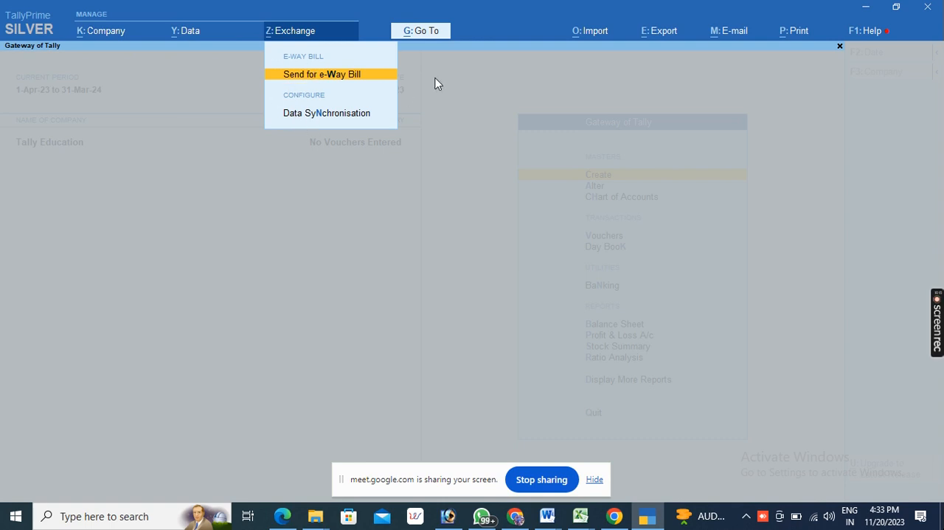
left_click(421, 31)
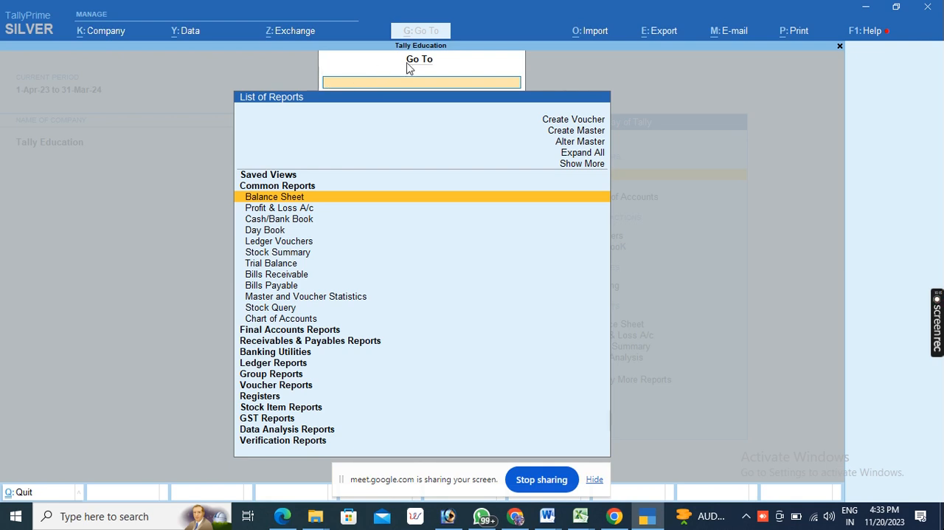
left_click(648, 100)
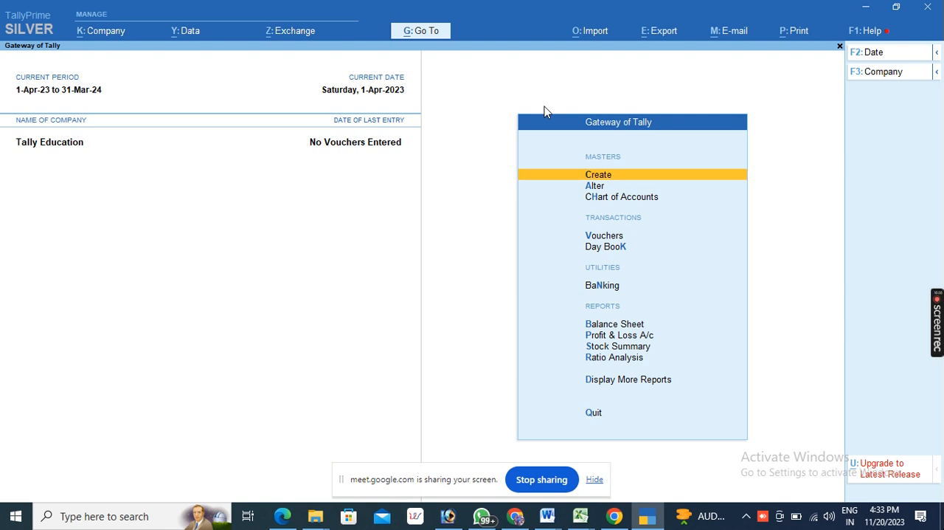
- Display the list of groups in the Chart of Accounts of Tally Education
key("Down")
key("Down")
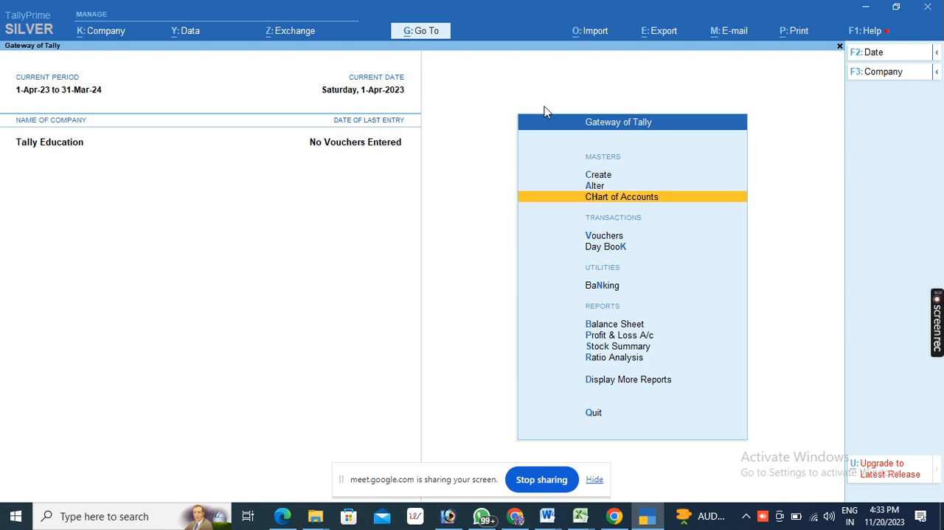
key("Return")
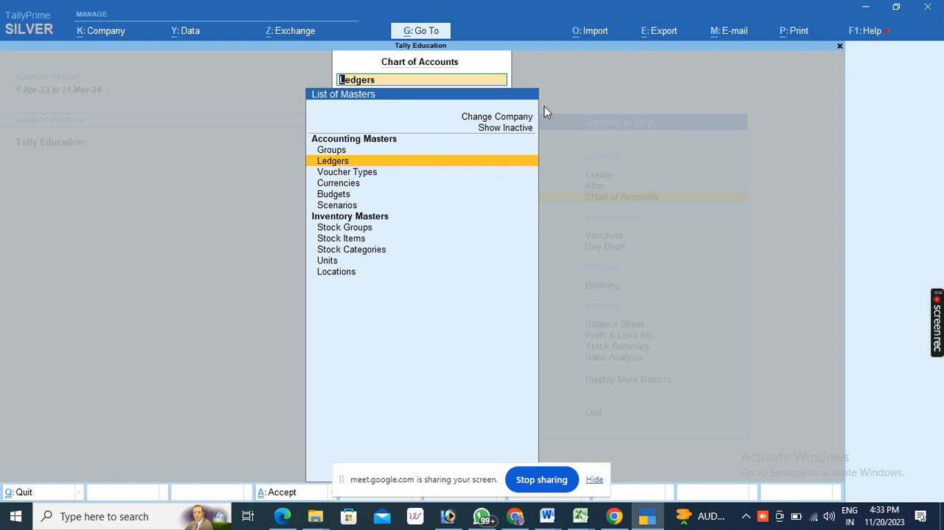
key("Up")
key("Return")
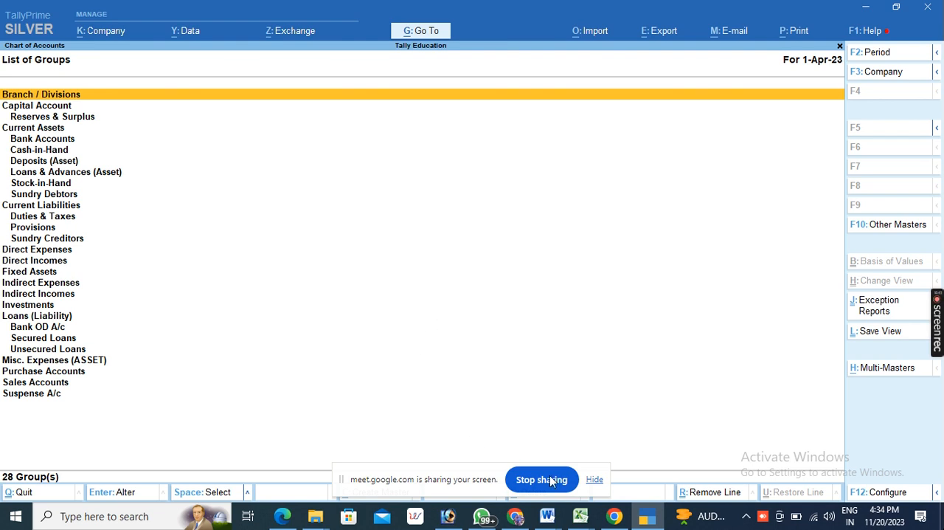
- Switch to WhatsApp and paste the List of Groups screenshot into the SI Computer college RS-CSEP 2023 group chat
left_click(481, 516)
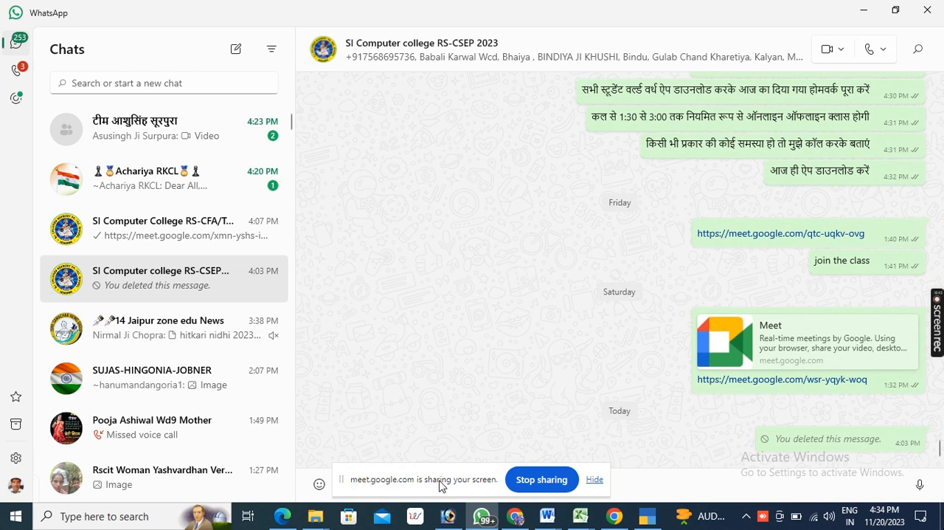
left_click_drag(441, 484, 178, 469)
left_click(465, 484)
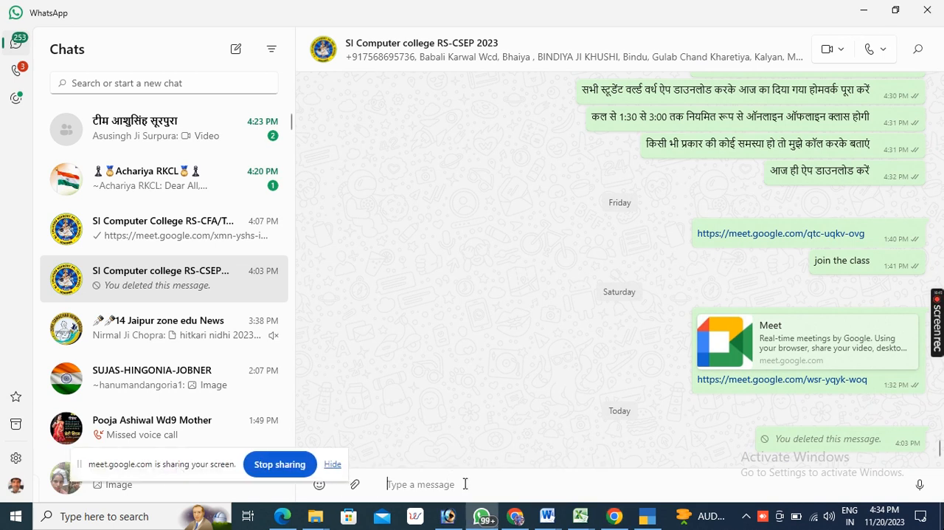
key("ctrl+v")
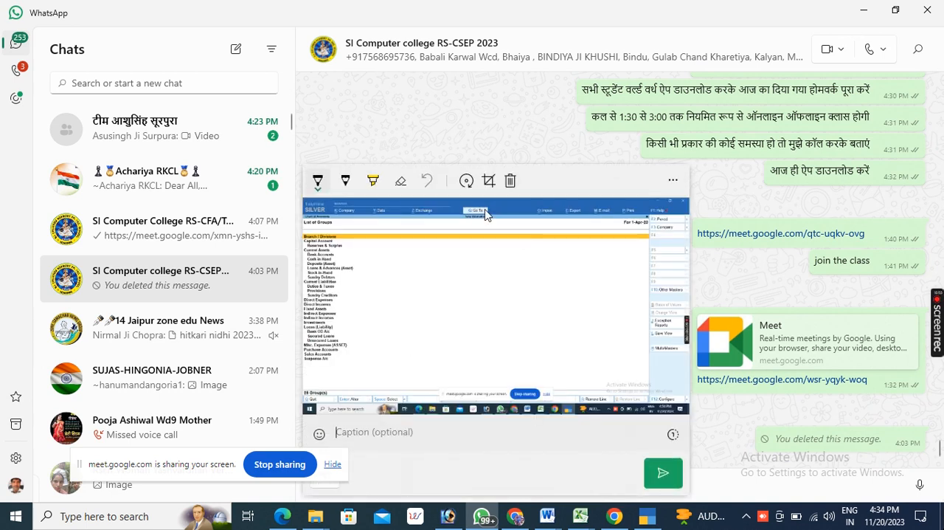
- Crop the pasted screenshot to the narrow column with the group names and send it to the group chat
left_click(488, 180)
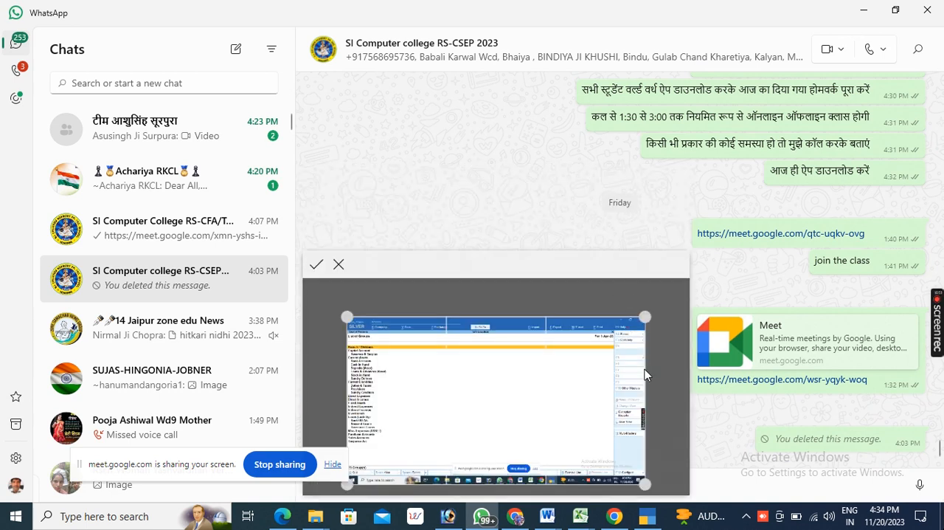
left_click_drag(645, 316, 401, 316)
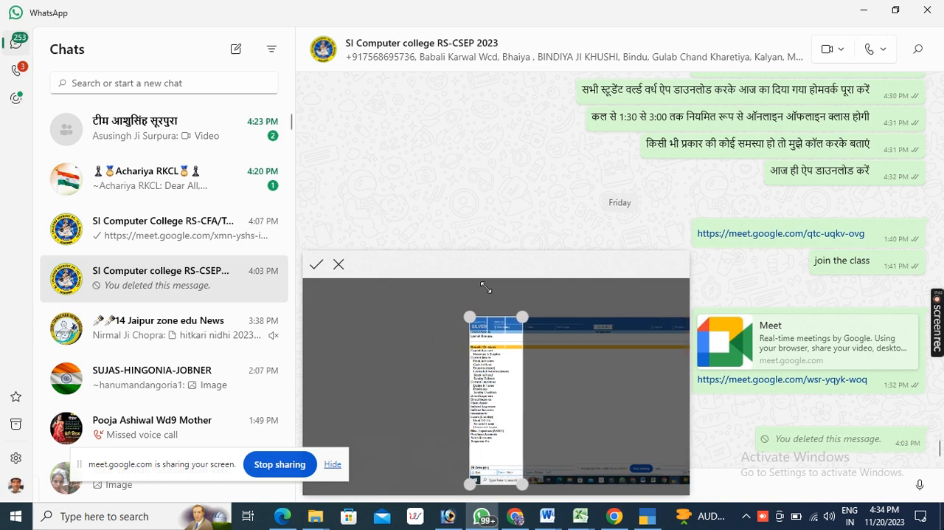
left_click(316, 266)
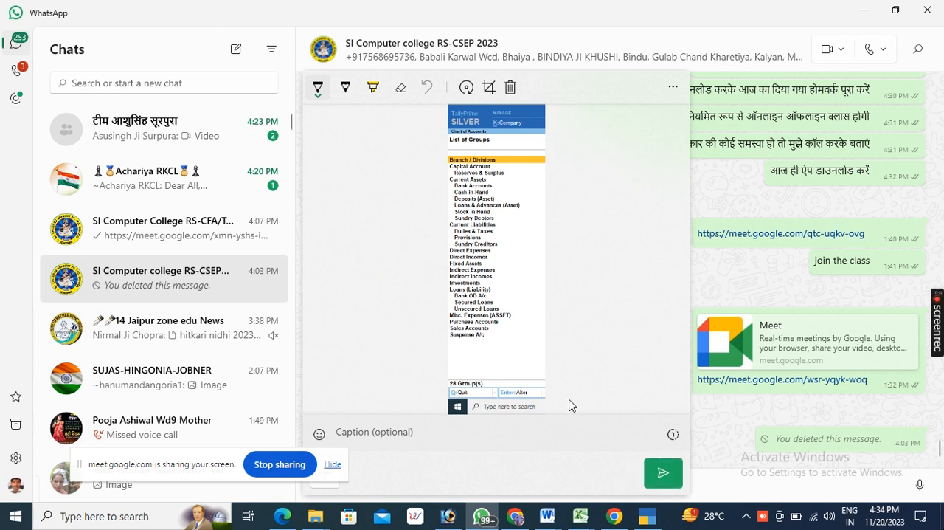
left_click(663, 476)
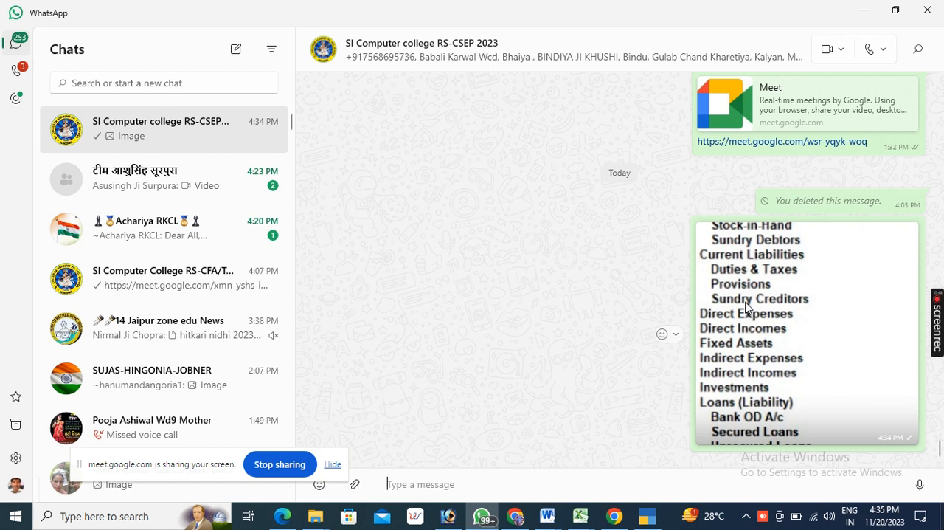
- Return to TallyPrime, stop the Google Meet screen sharing and minimize the TallyPrime window
scroll(745, 308, "up", 2)
scroll(738, 314, "down", 2)
left_click(641, 516)
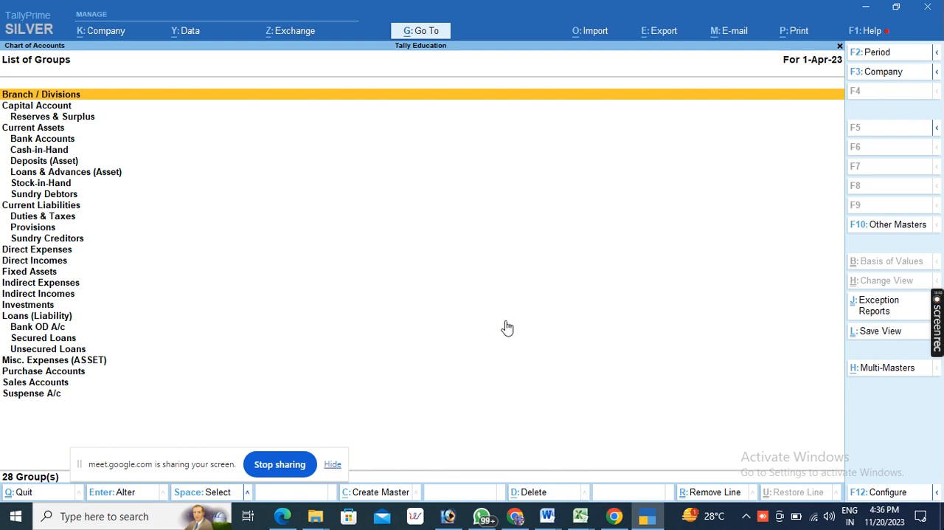
left_click(279, 465)
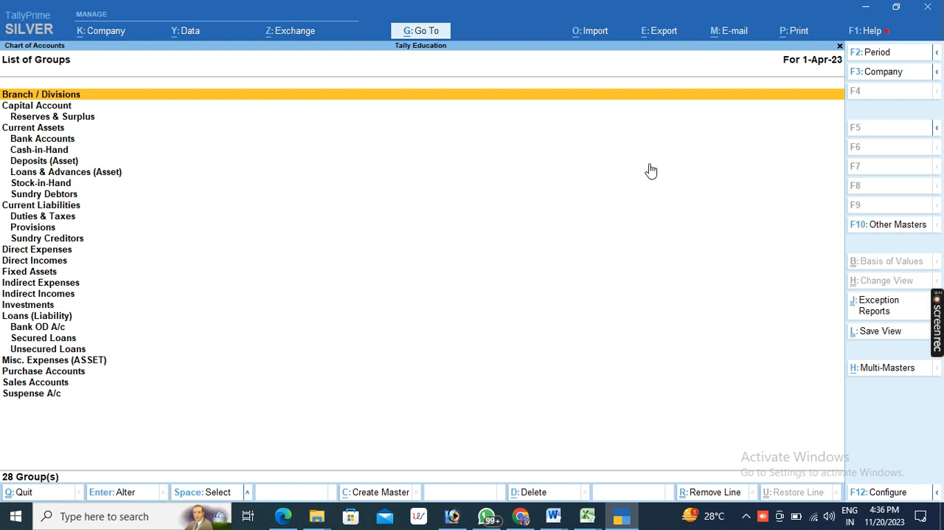
left_click(866, 11)
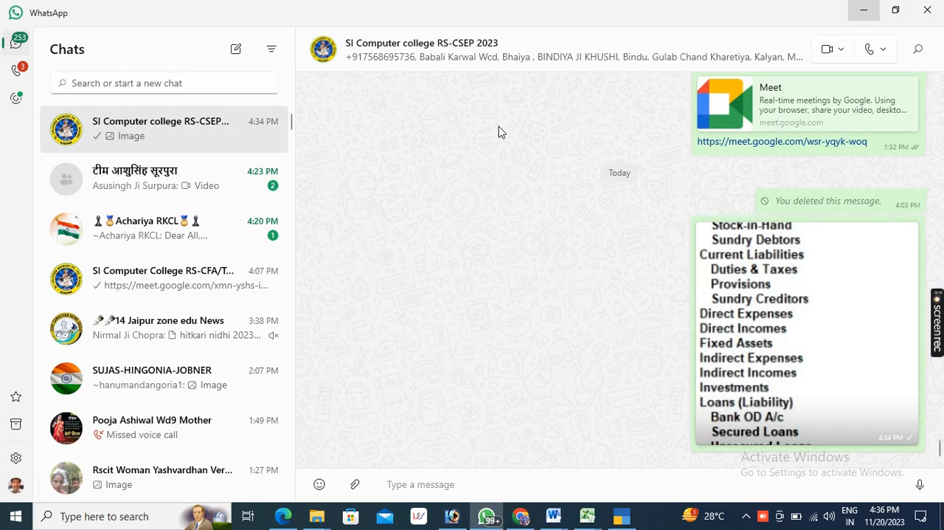
- View the sent List of Groups image enlarged and check the SI Computer College RS-CFA/Tally 2023 chat for its forwarded copy
left_click(722, 299)
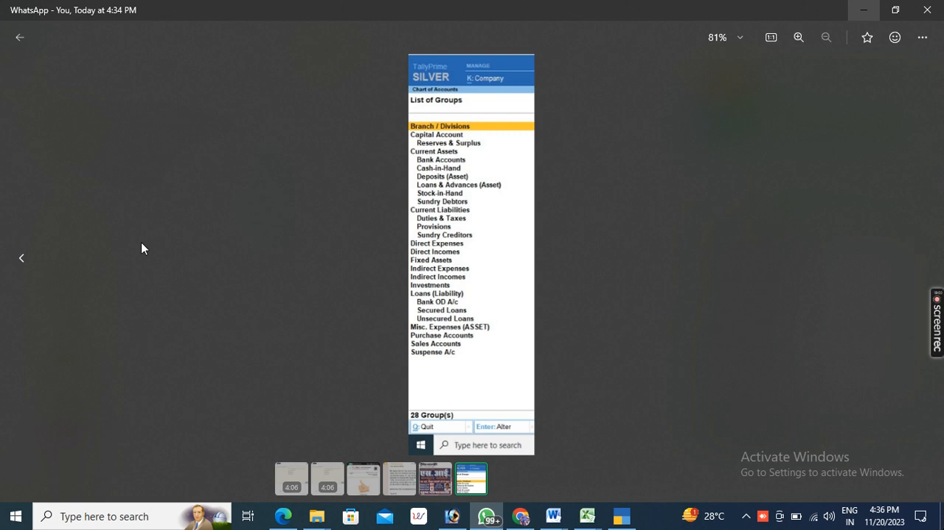
left_click(922, 17)
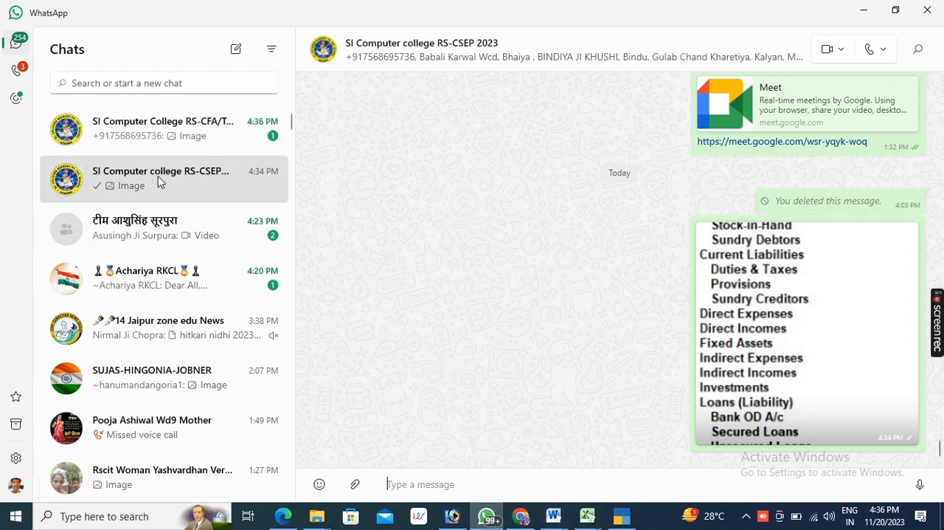
left_click(164, 140)
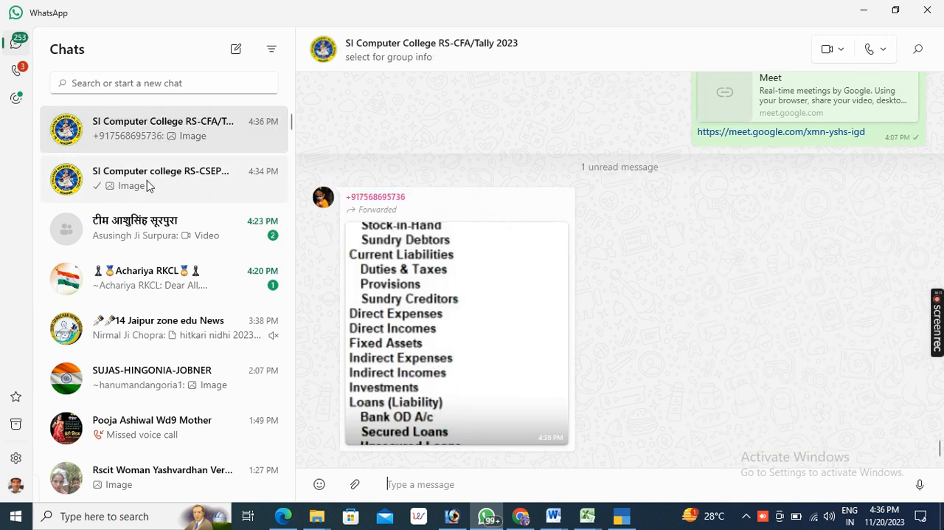
left_click(147, 182)
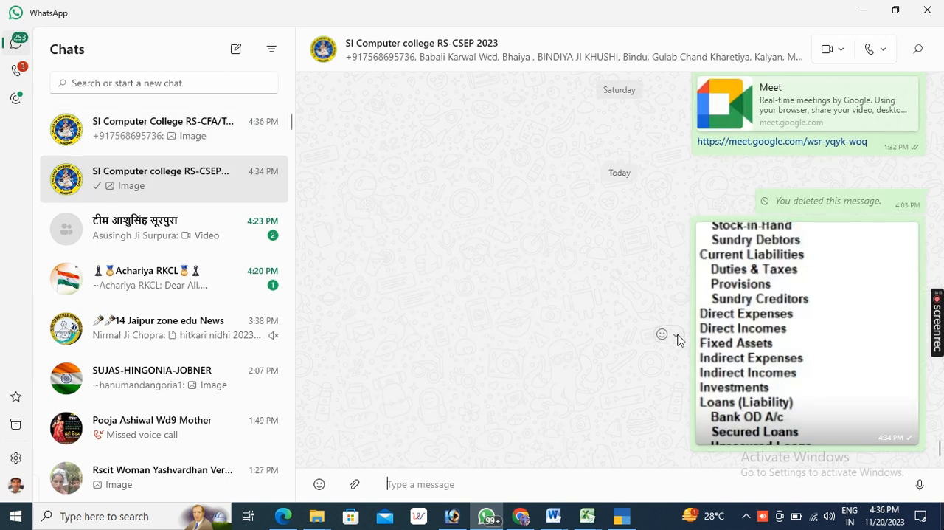
left_click(677, 336)
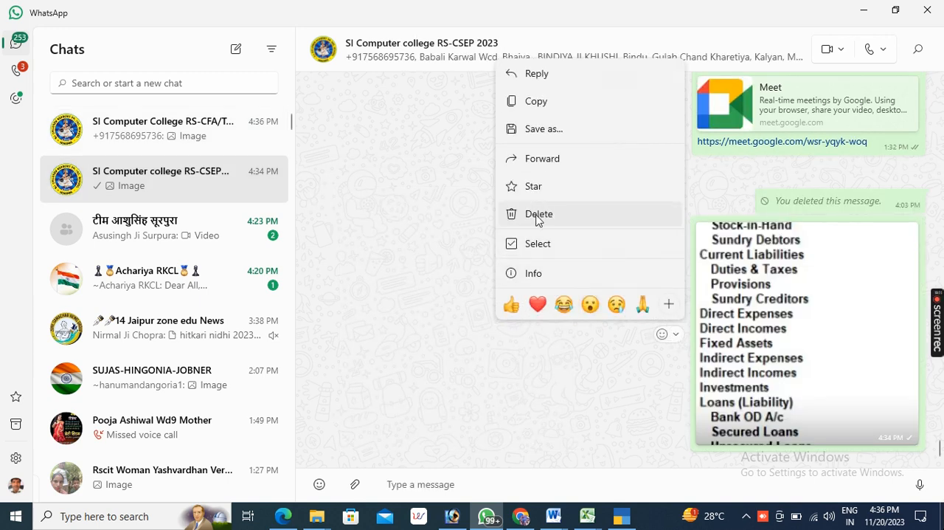
left_click(537, 214)
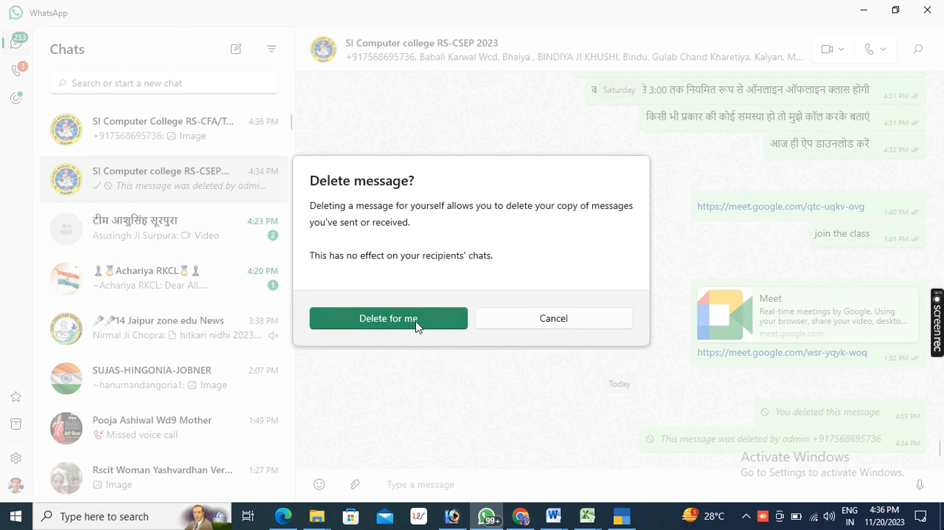
left_click(542, 324)
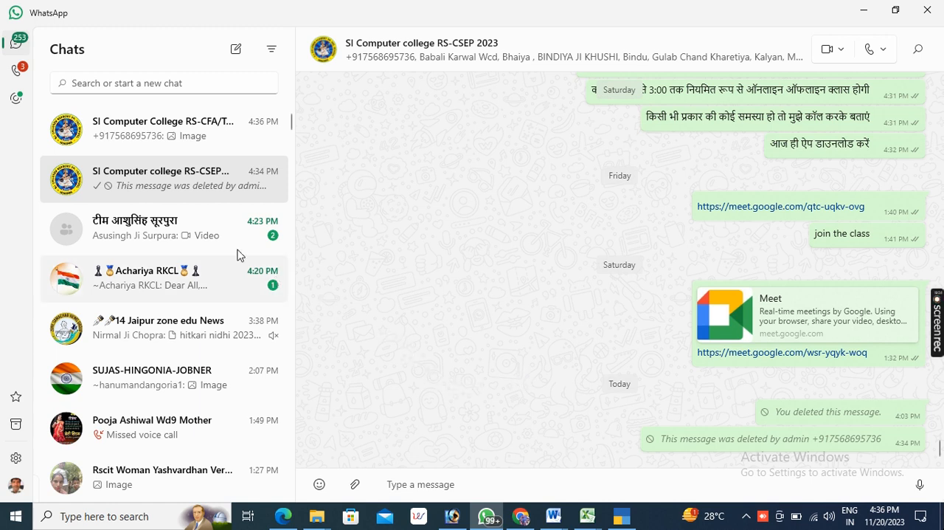
- Open the SI Computer College RS-CFA/Tally 2023 group chat to review the forwarded List of Groups image
left_click(160, 138)
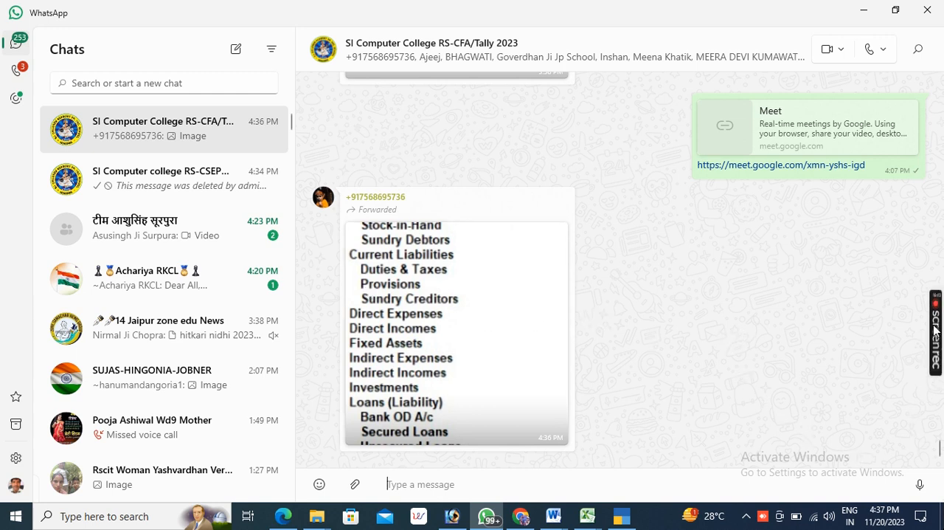
mouse_move(934, 334)
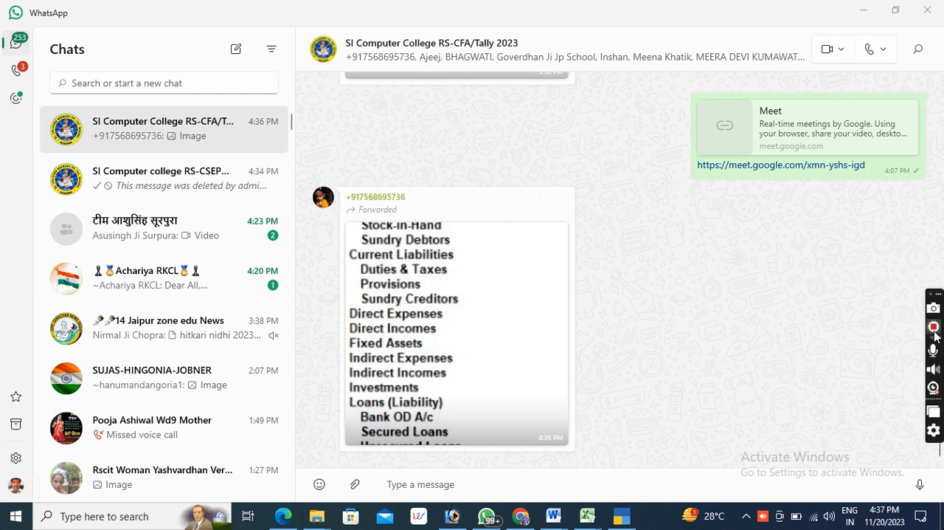
left_click(934, 329)
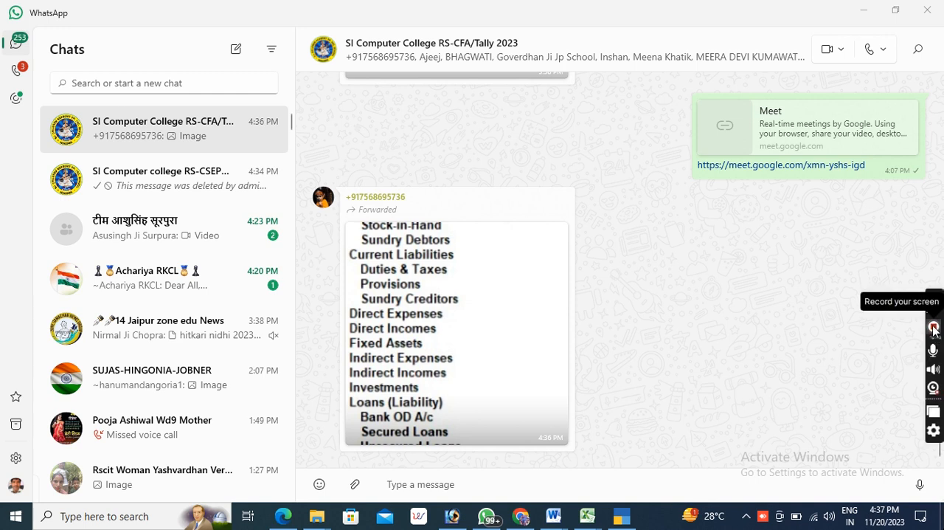